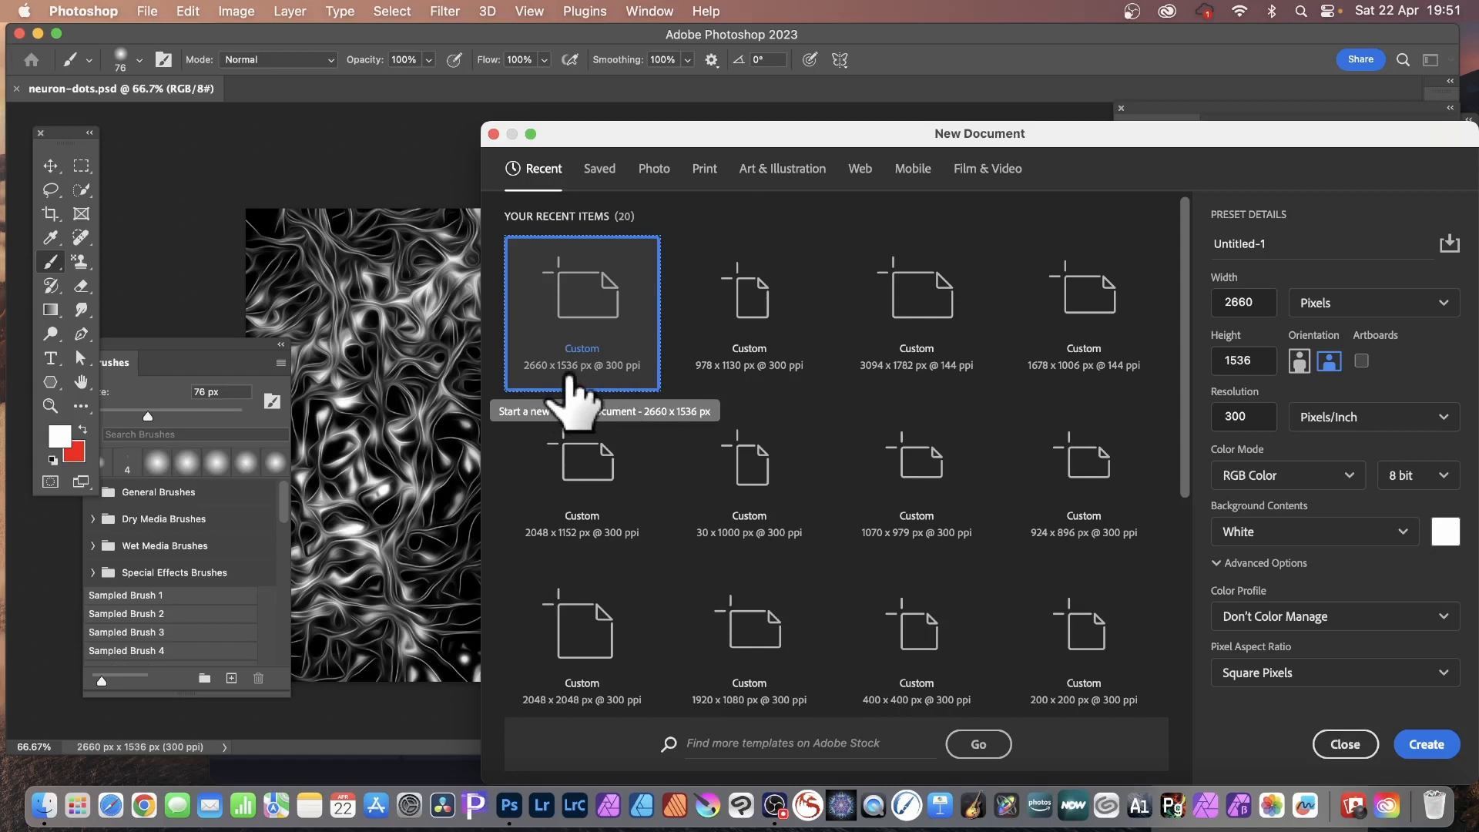
- Create a new 2660 x 1536 px document at 300 ppi and fill its background with black
left_click(1427, 744)
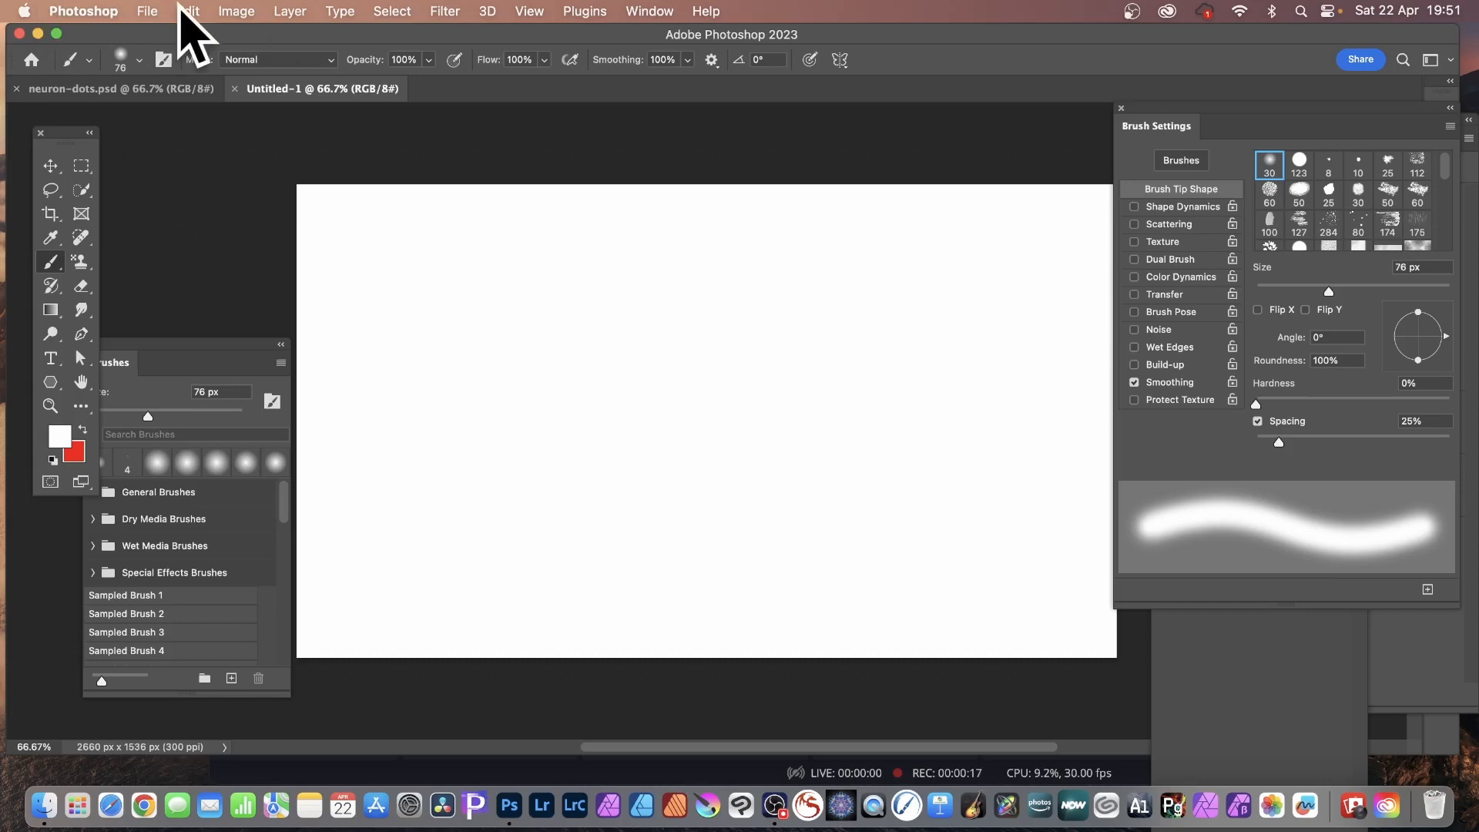
left_click(185, 11)
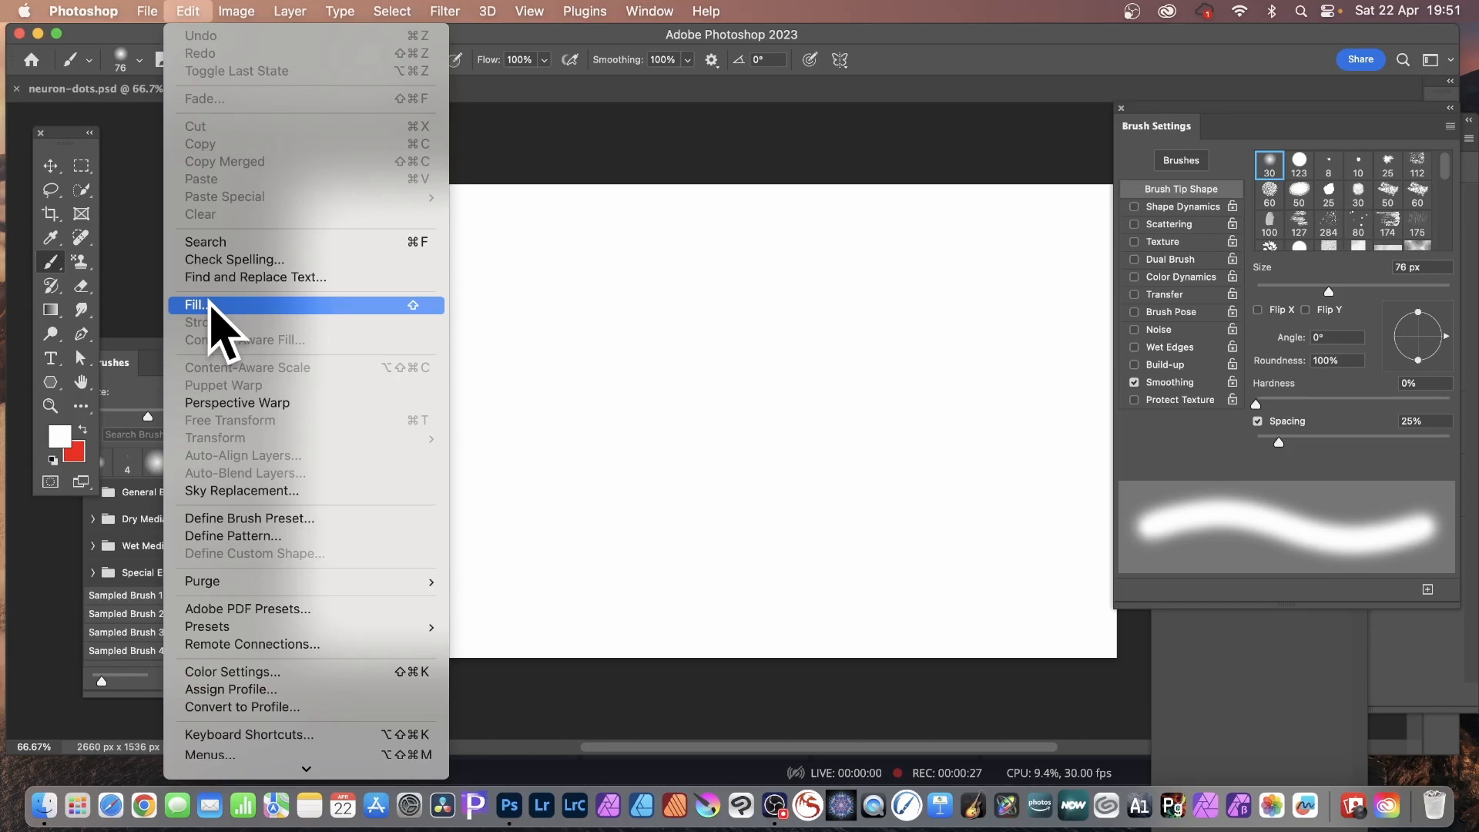
left_click(210, 307)
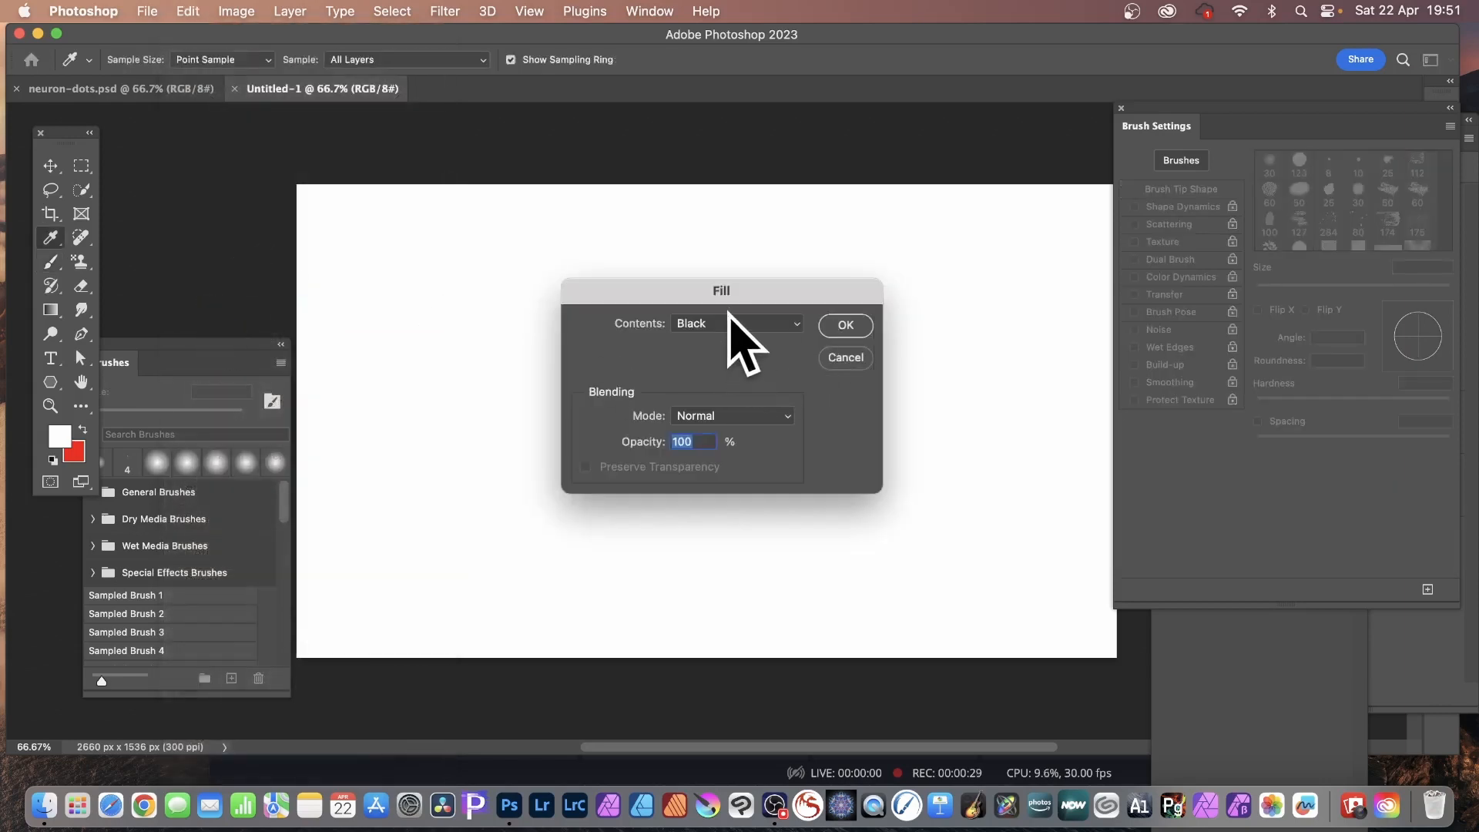
left_click(847, 327)
- Choose the Brush Tool and enable Shape Dynamics with a size jitter of 100%
key("b")
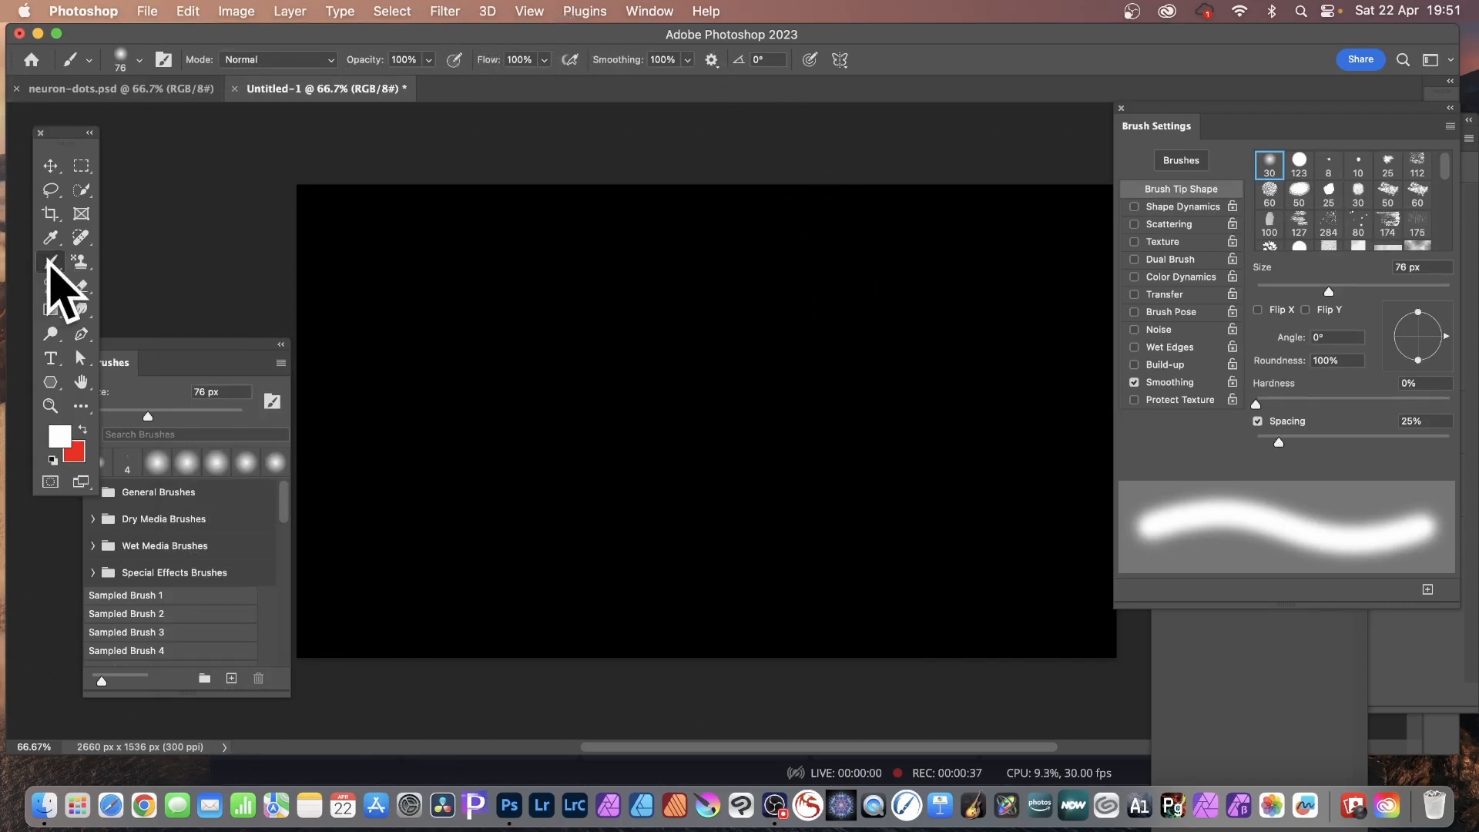
right_click(50, 262)
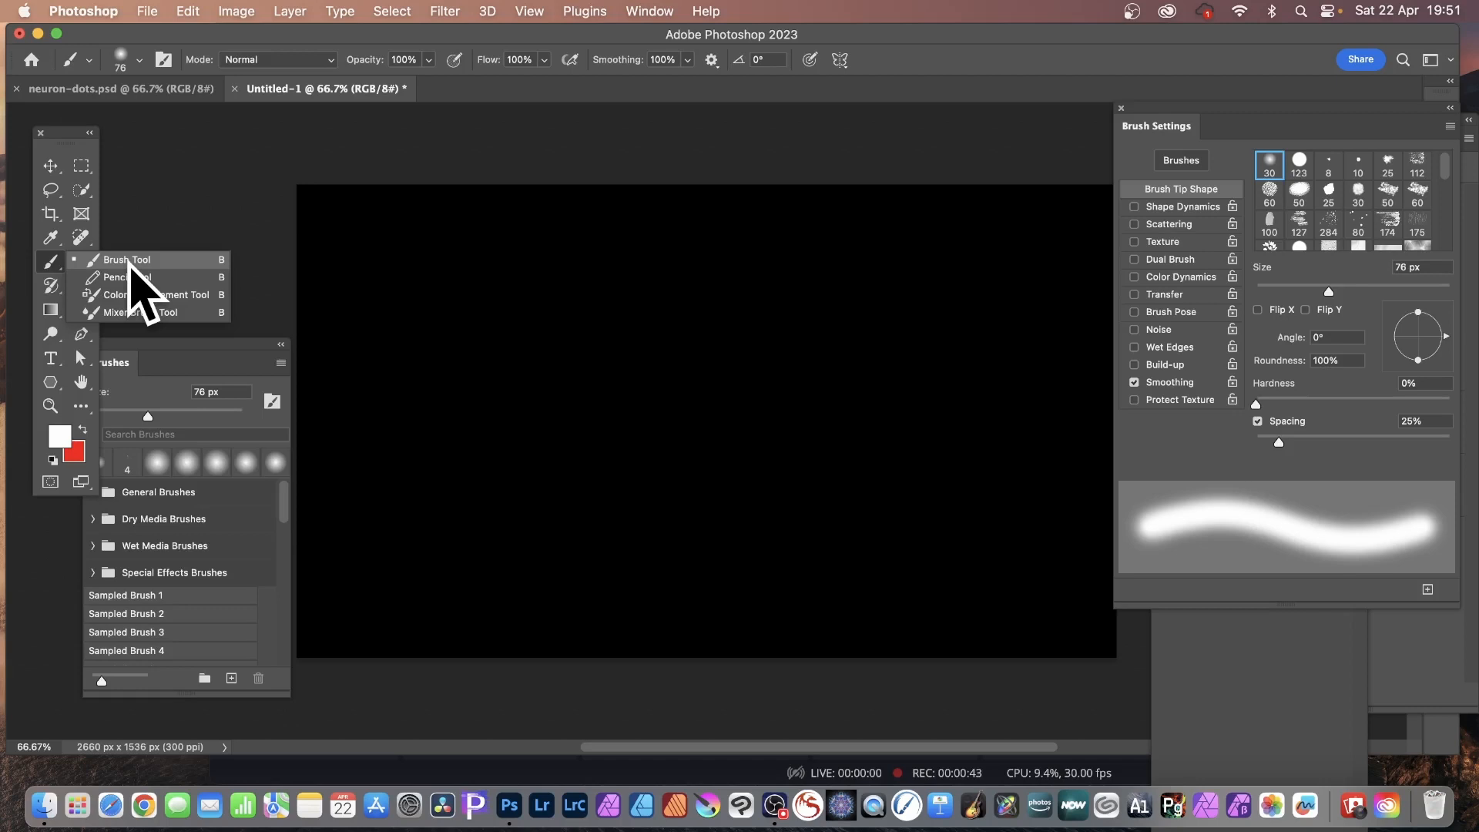
left_click(129, 261)
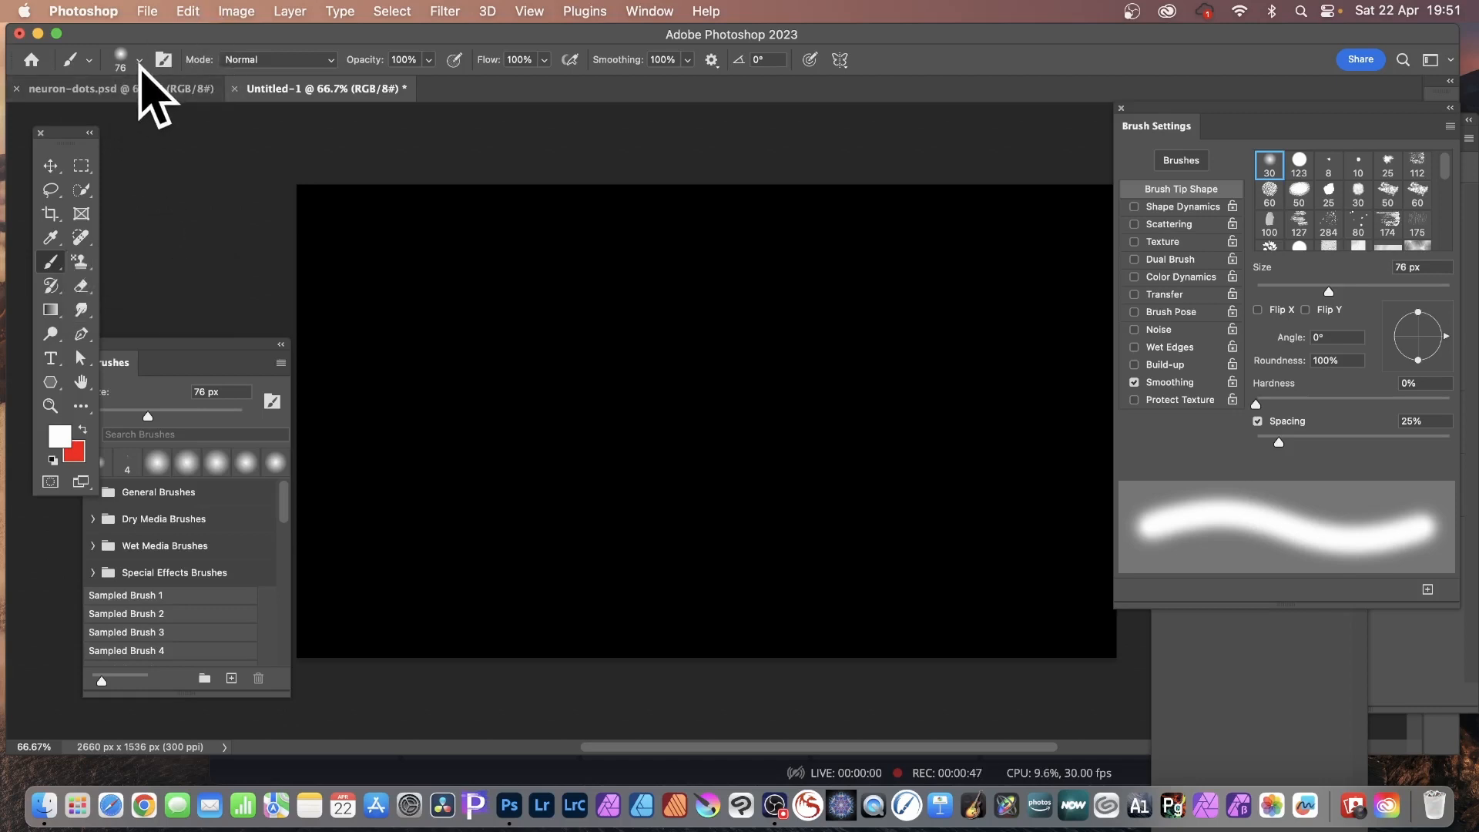
left_click(139, 62)
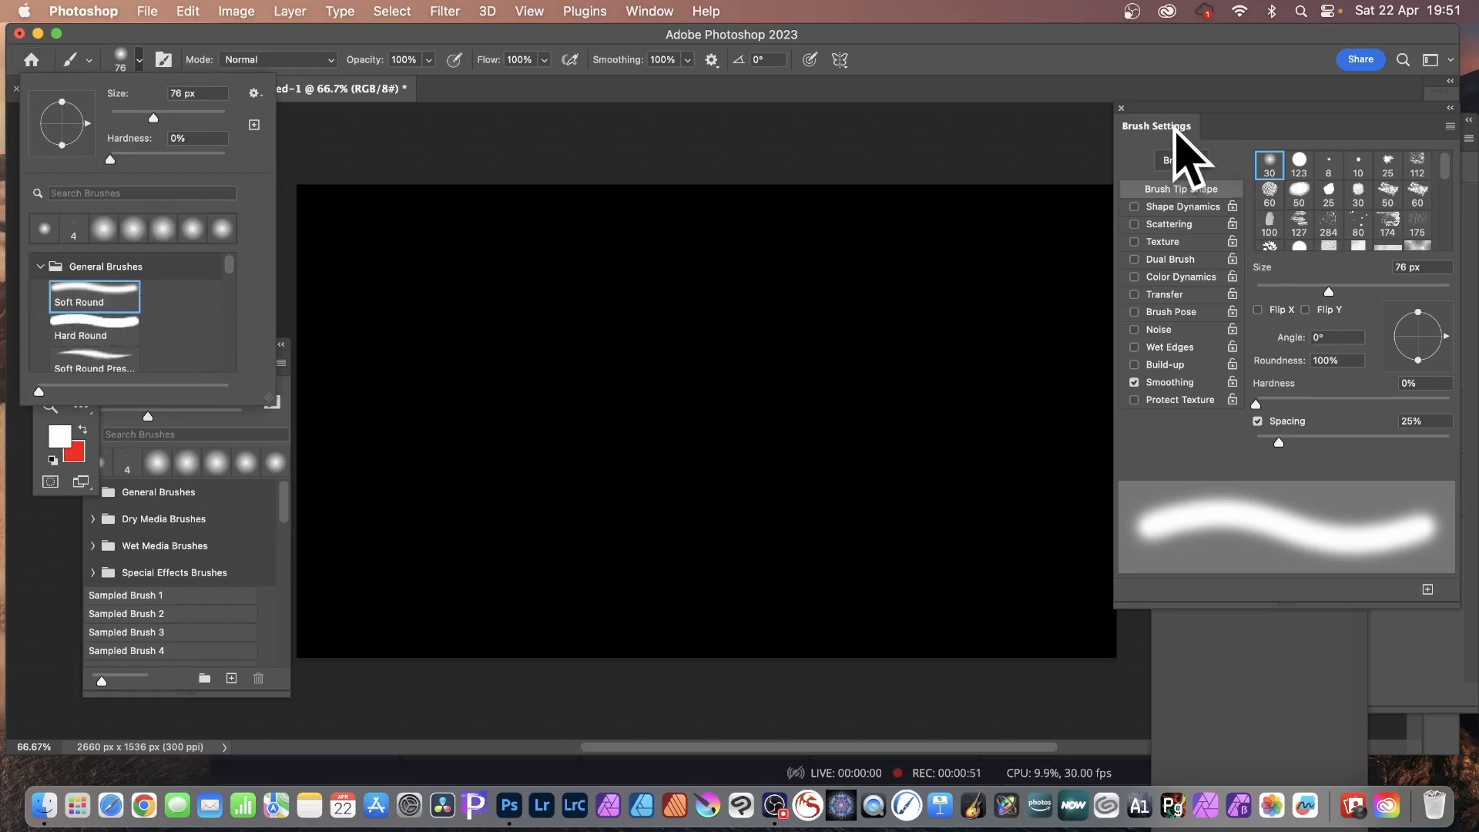
left_click_drag(1176, 139, 1064, 151)
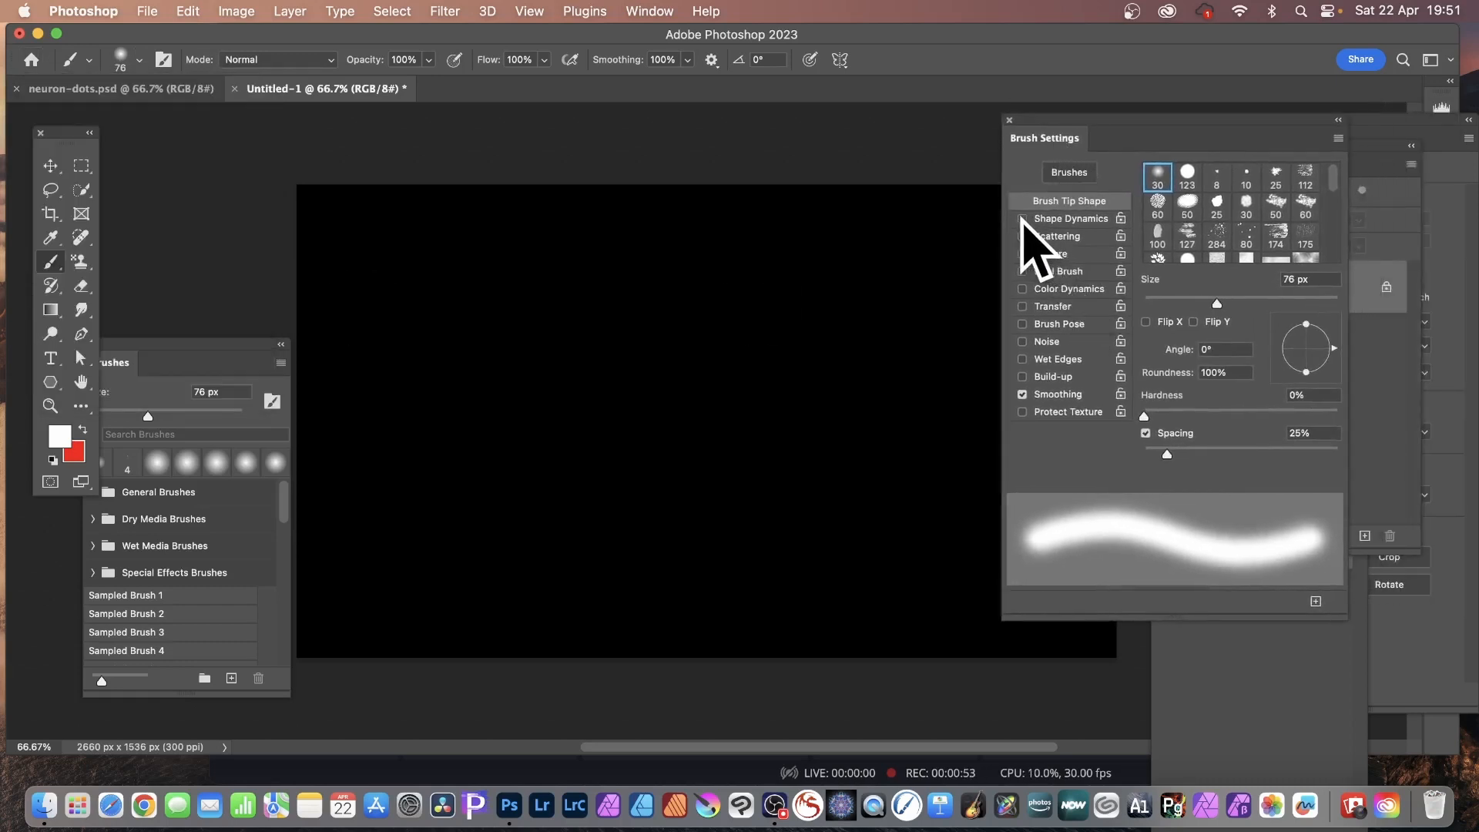
left_click(1023, 220)
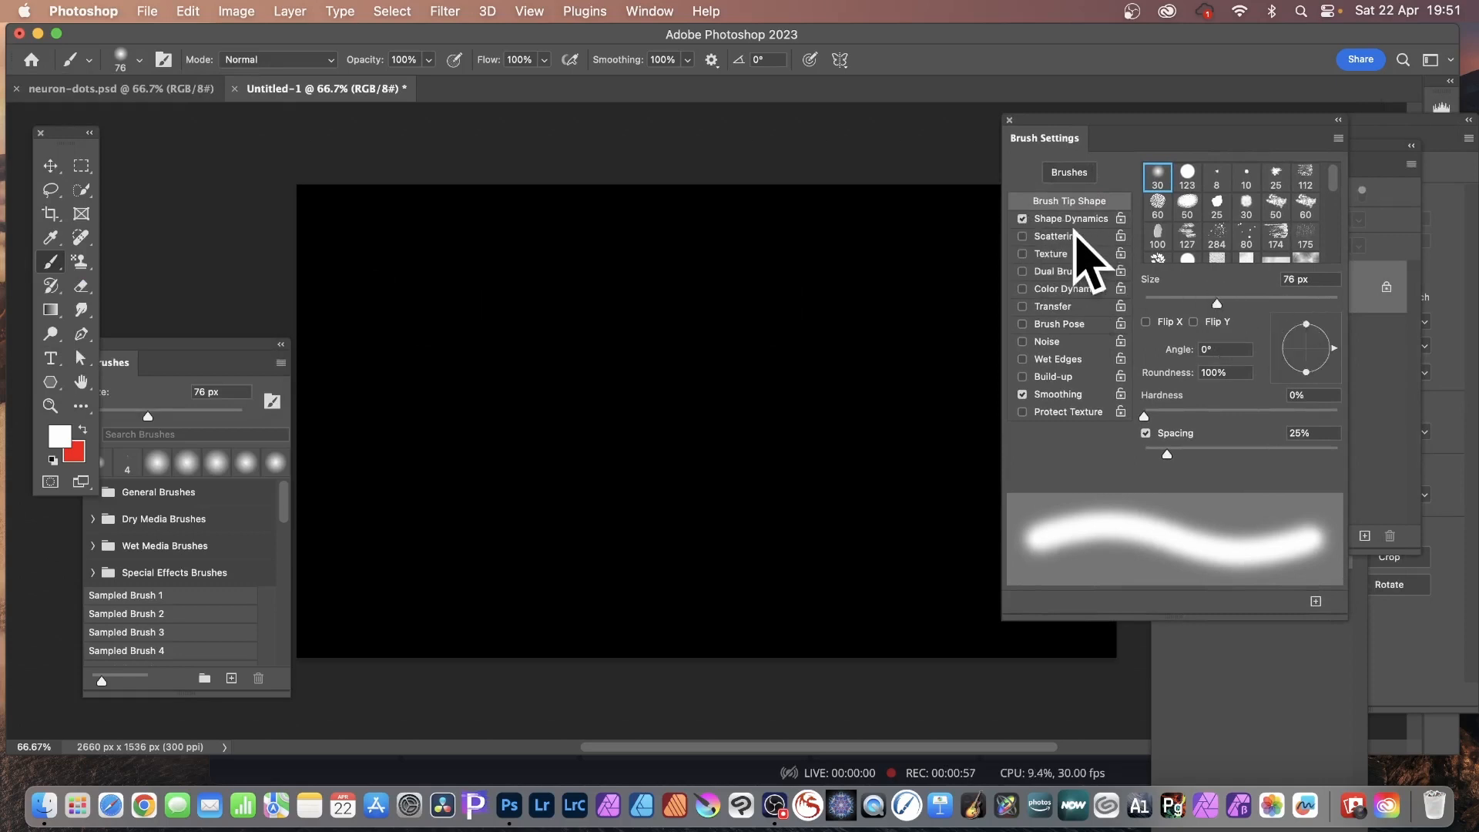
left_click(1075, 219)
left_click_drag(1156, 190, 1340, 191)
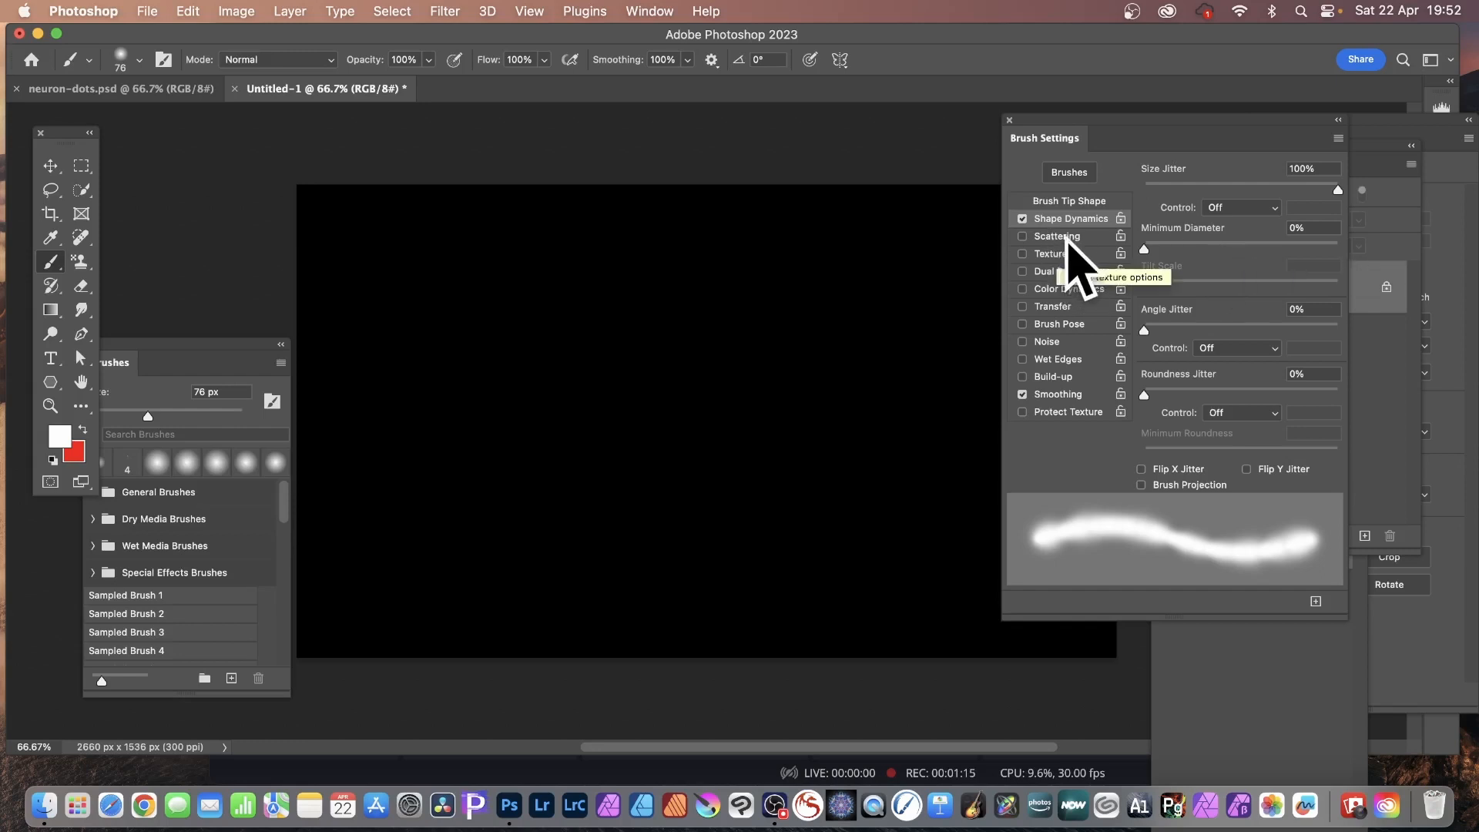
- Enable Scattering on both axes at 1000% with a count of 5
left_click(1051, 237)
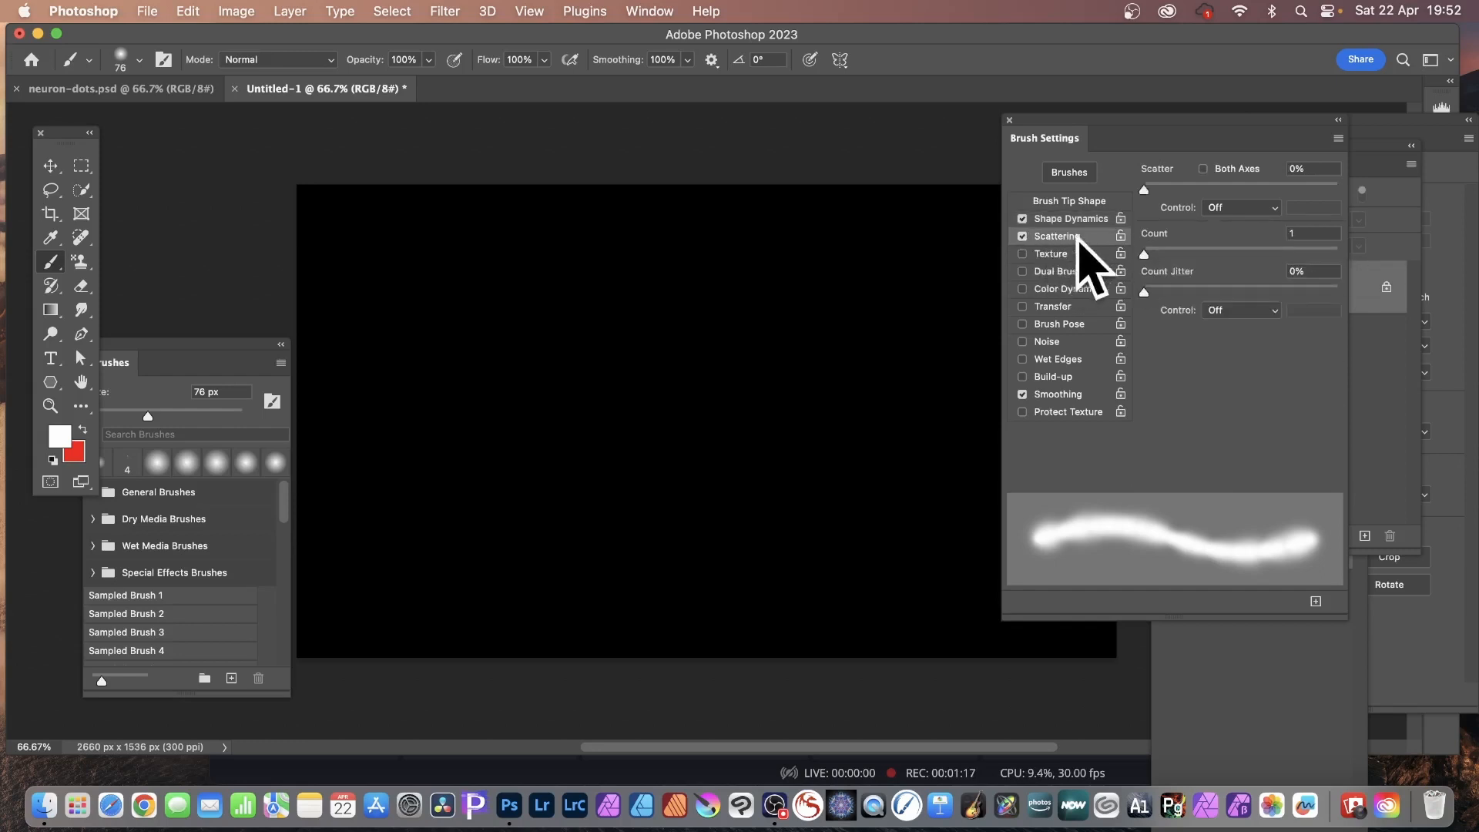
mouse_move(1156, 189)
left_mouse_down()
mouse_move(1294, 190)
mouse_move(1387, 214)
left_mouse_up()
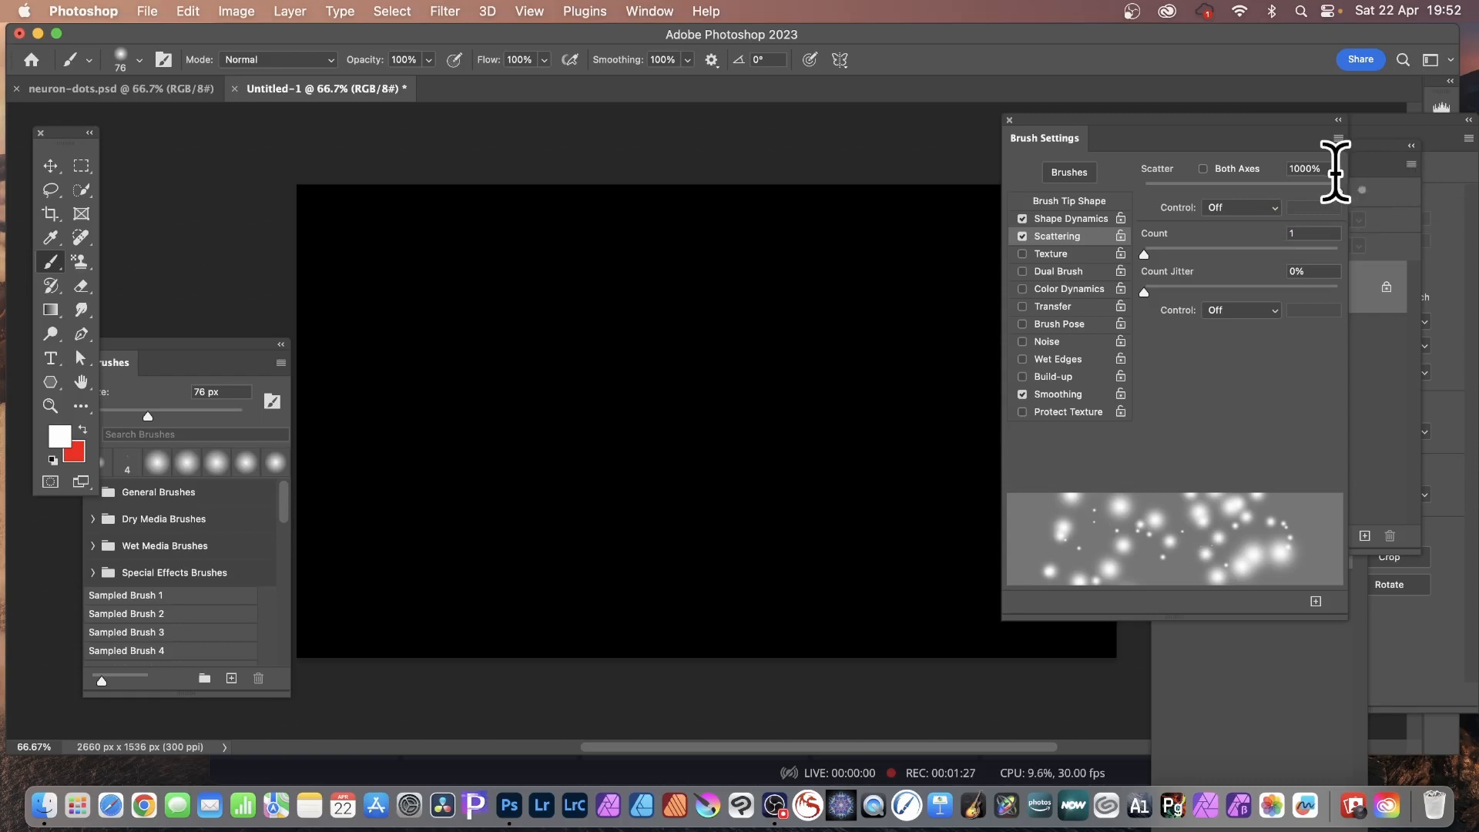
left_click_drag(1169, 248, 1200, 253)
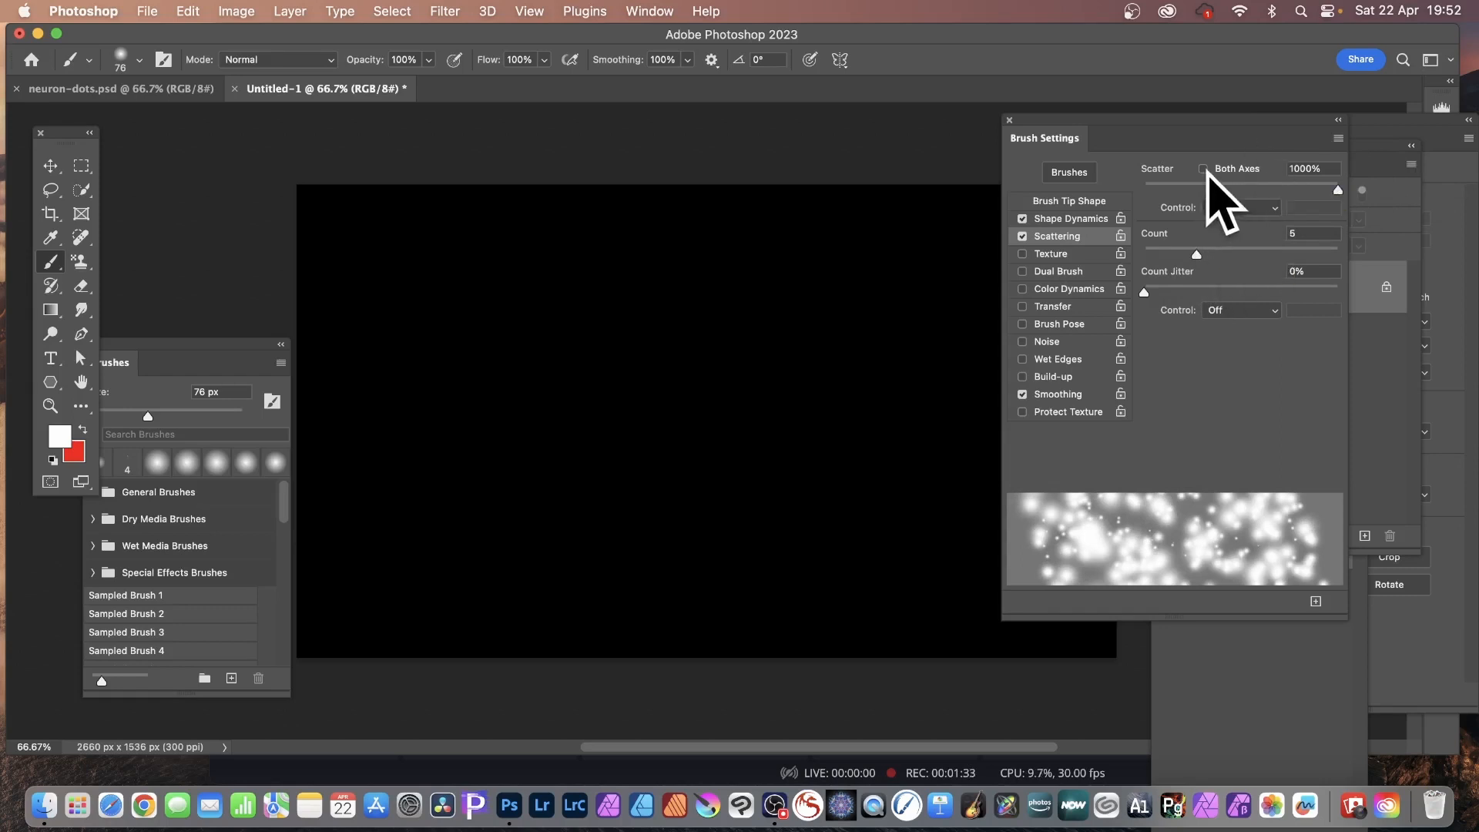
left_click(1204, 170)
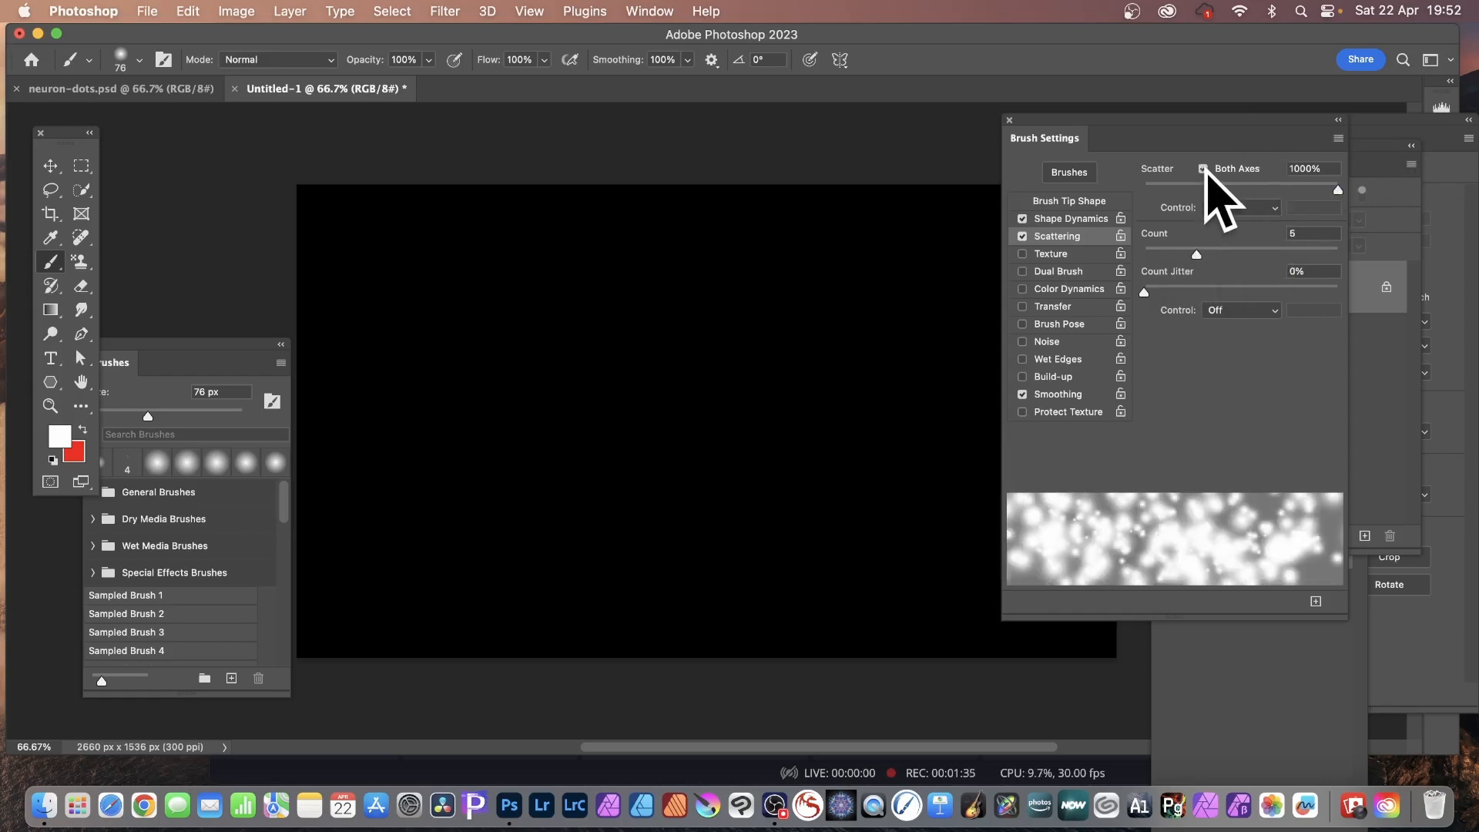
- Paint a trial stroke of scattered white dots on the black canvas and undo it
mouse_move(706, 317)
left_mouse_down()
mouse_move(650, 272)
mouse_move(731, 374)
mouse_move(955, 390)
mouse_move(941, 494)
mouse_move(761, 557)
mouse_move(681, 549)
left_mouse_up()
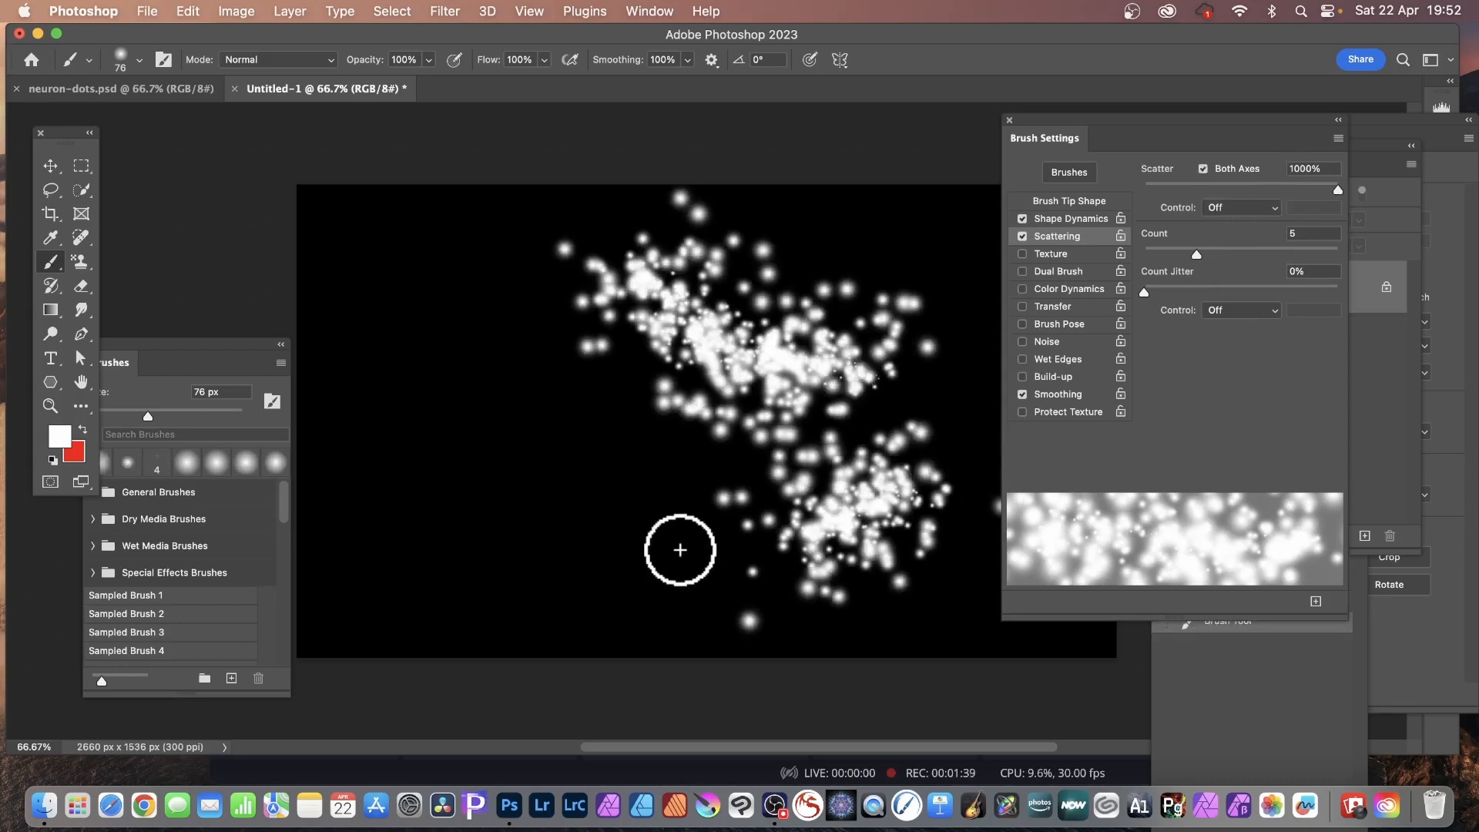
key("super+z")
key("super+z")
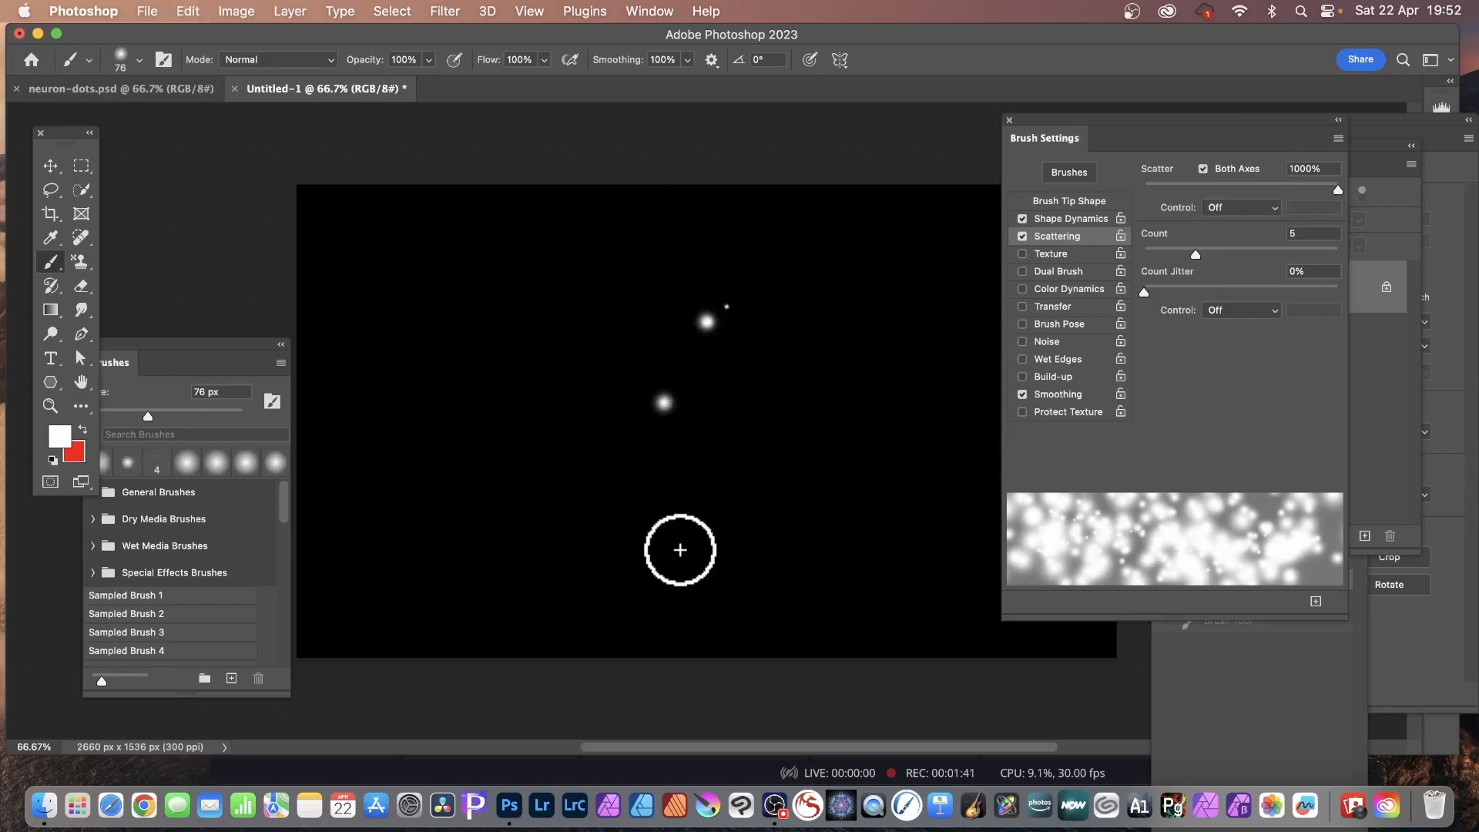
key("super+z")
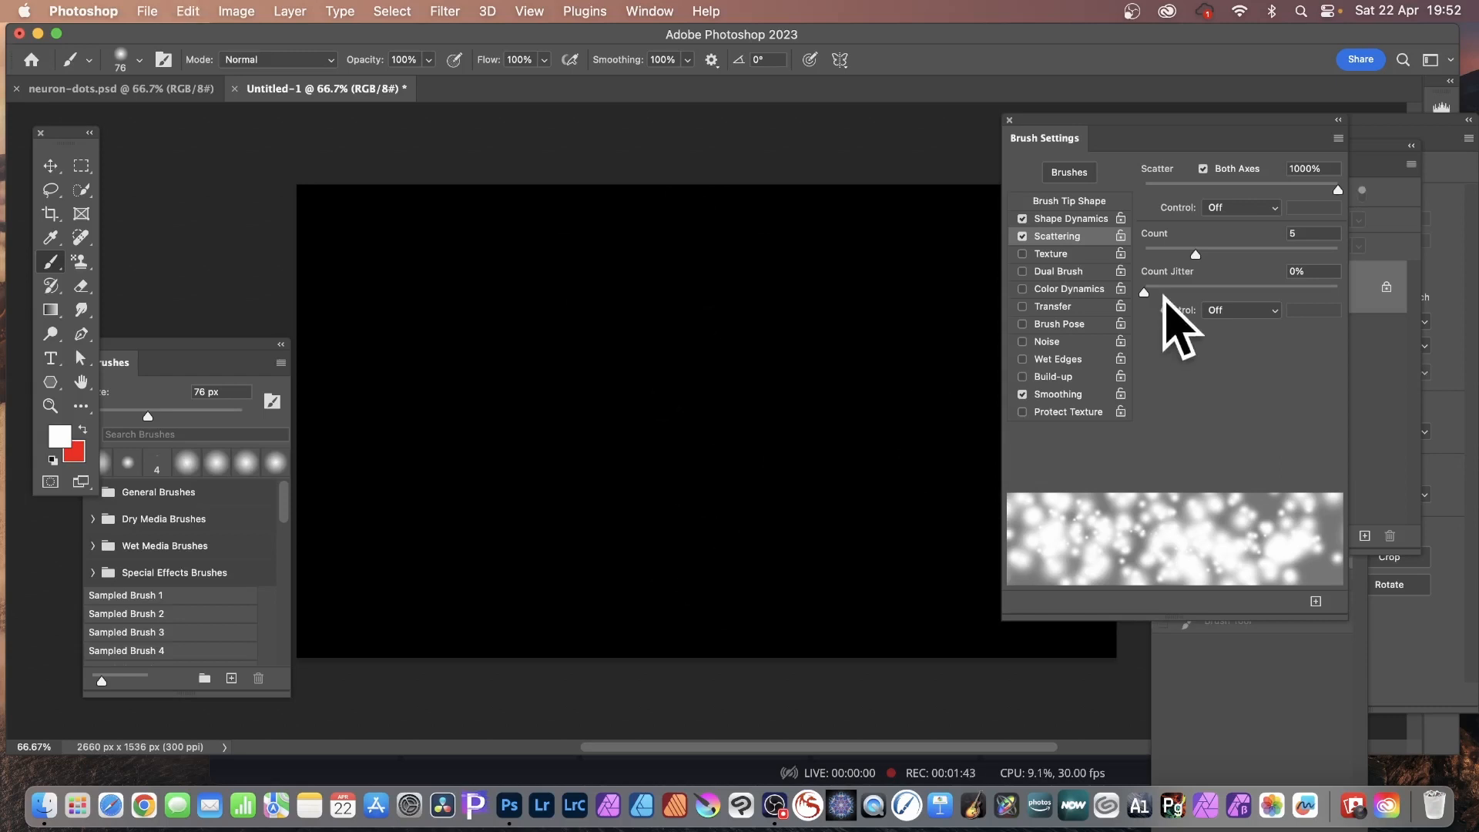
- Set the scattering count to 2, try the brush on the canvas and undo the trial strokes
left_click_drag(1195, 254, 1153, 254)
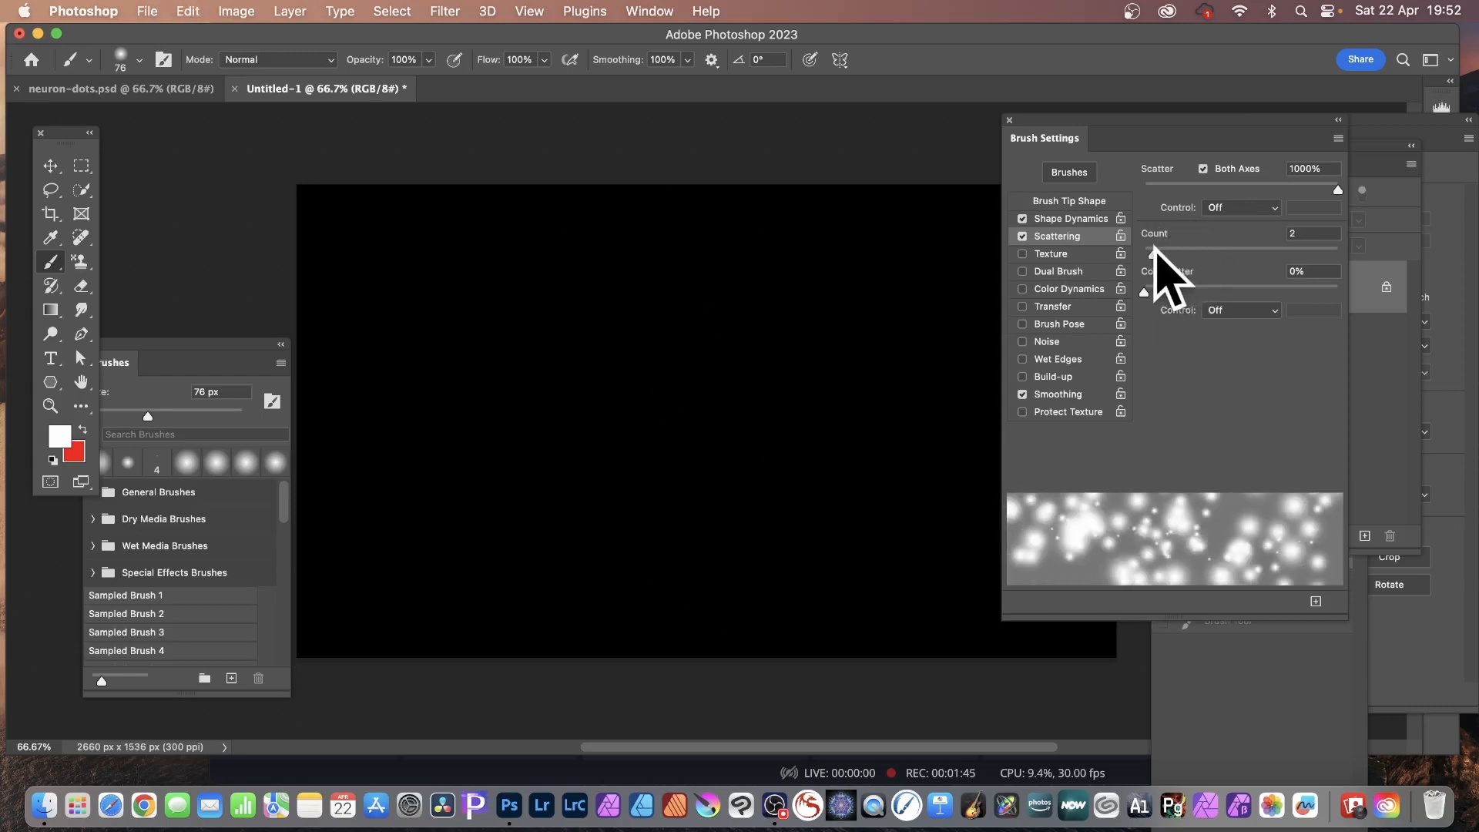
mouse_move(766, 281)
left_mouse_down()
mouse_move(955, 334)
mouse_move(886, 470)
left_mouse_up()
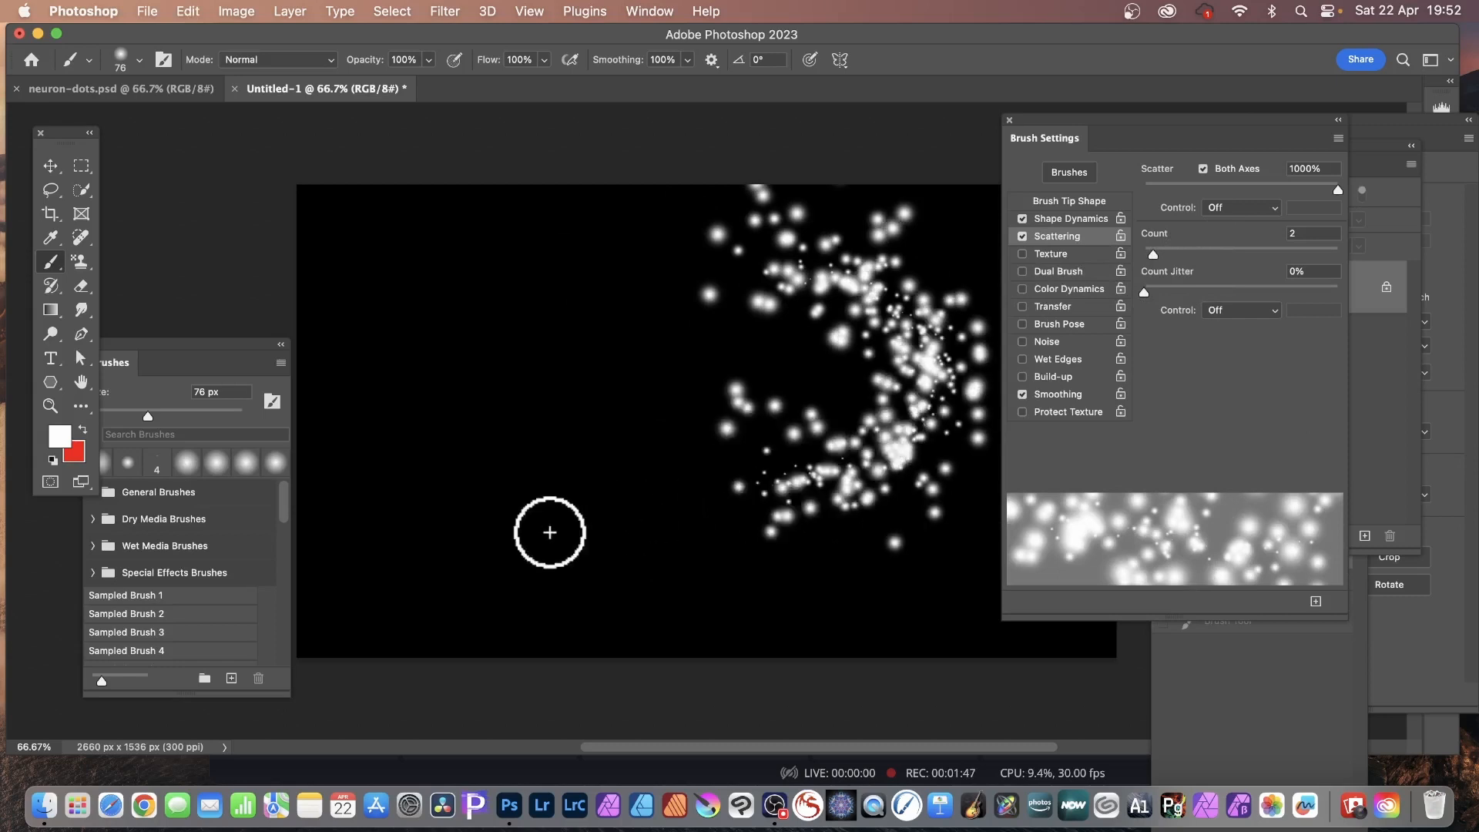
mouse_move(549, 532)
left_mouse_down()
mouse_move(340, 290)
mouse_move(724, 403)
mouse_move(755, 432)
left_mouse_up()
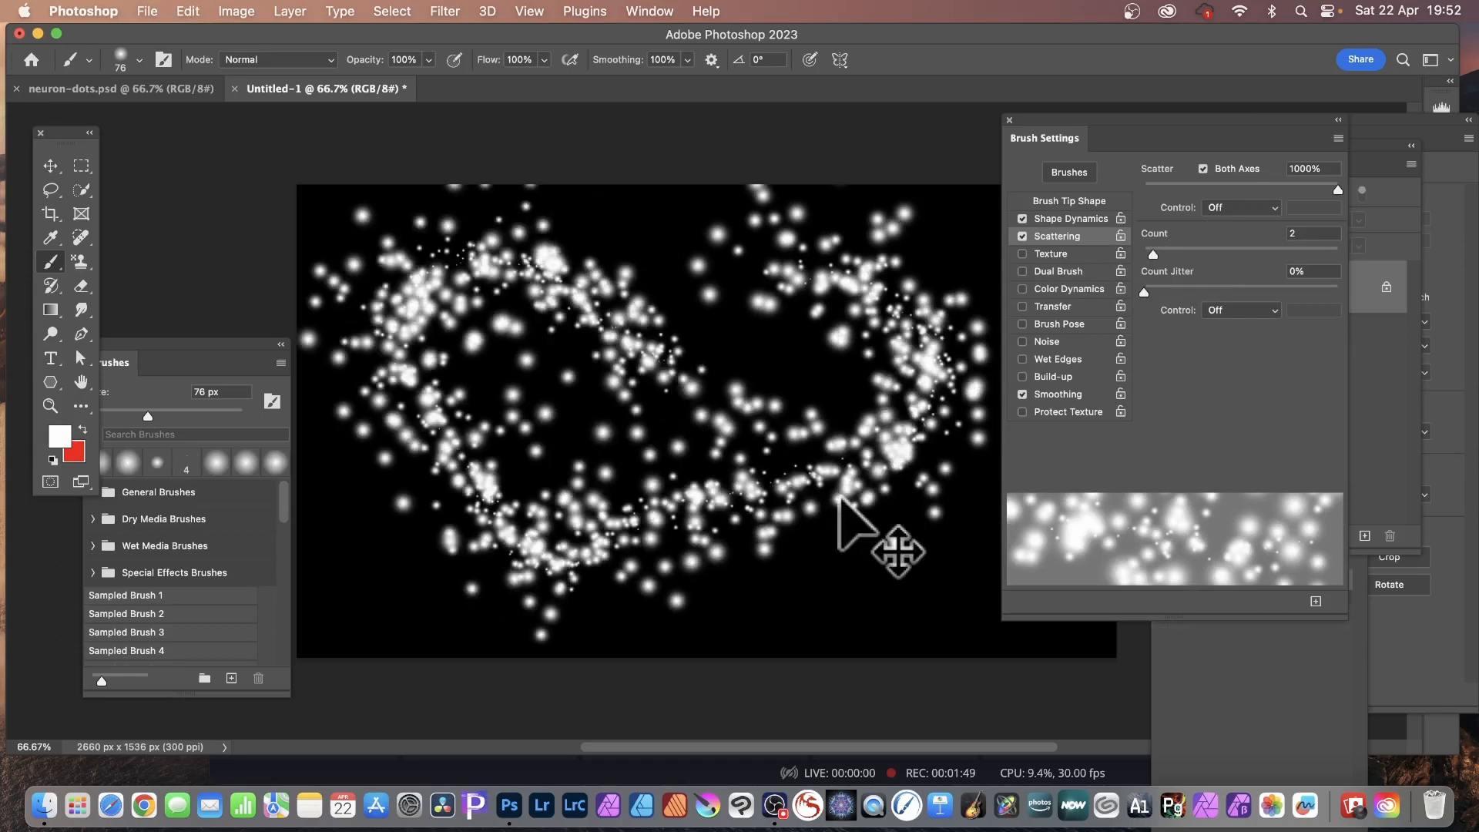
key("super+z")
- Set the brush tip spacing to 83% and paint scattered white dots across the whole black canvas
left_click(1060, 200)
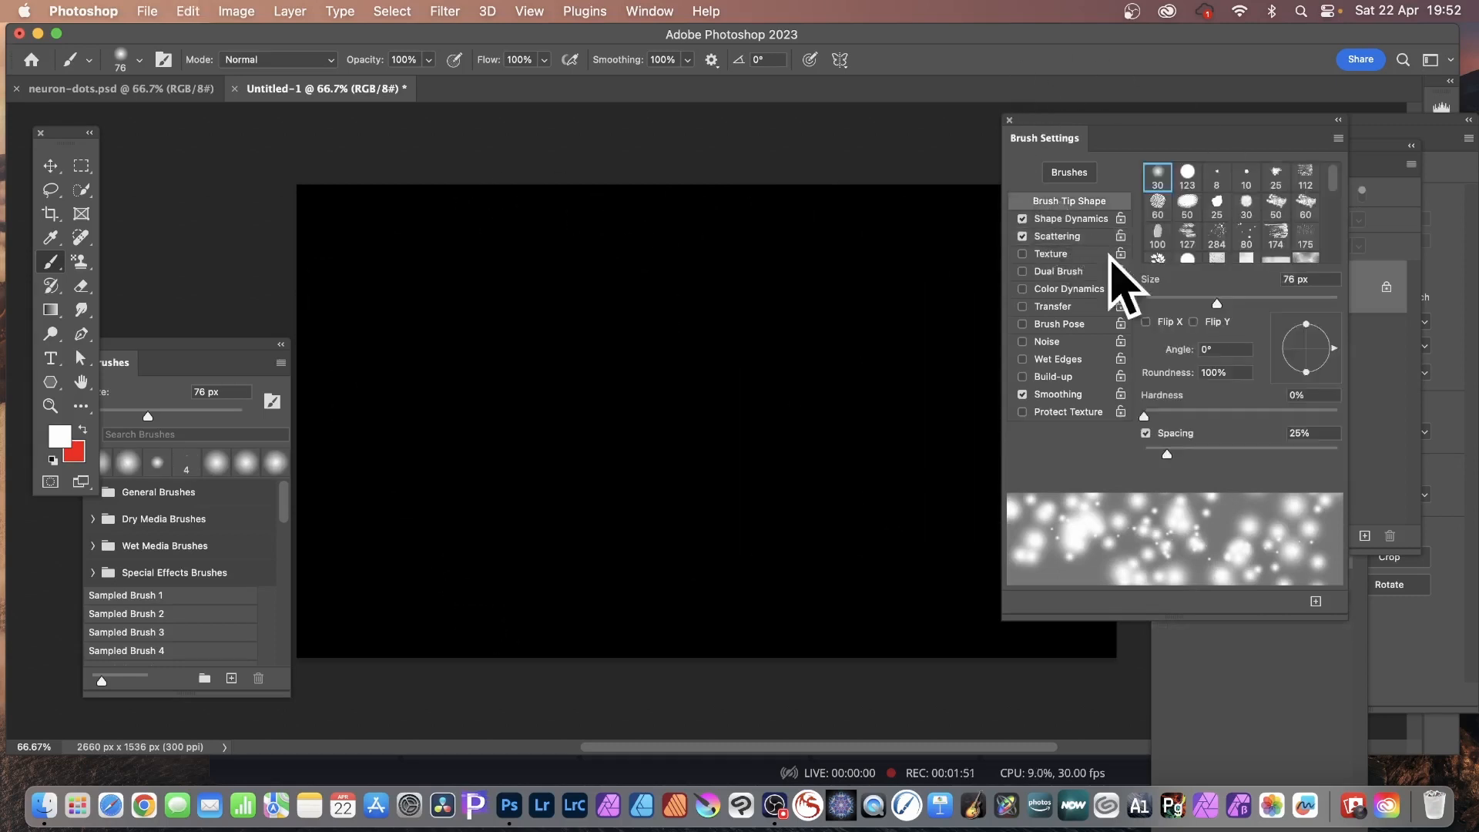
left_click_drag(1166, 454, 1224, 454)
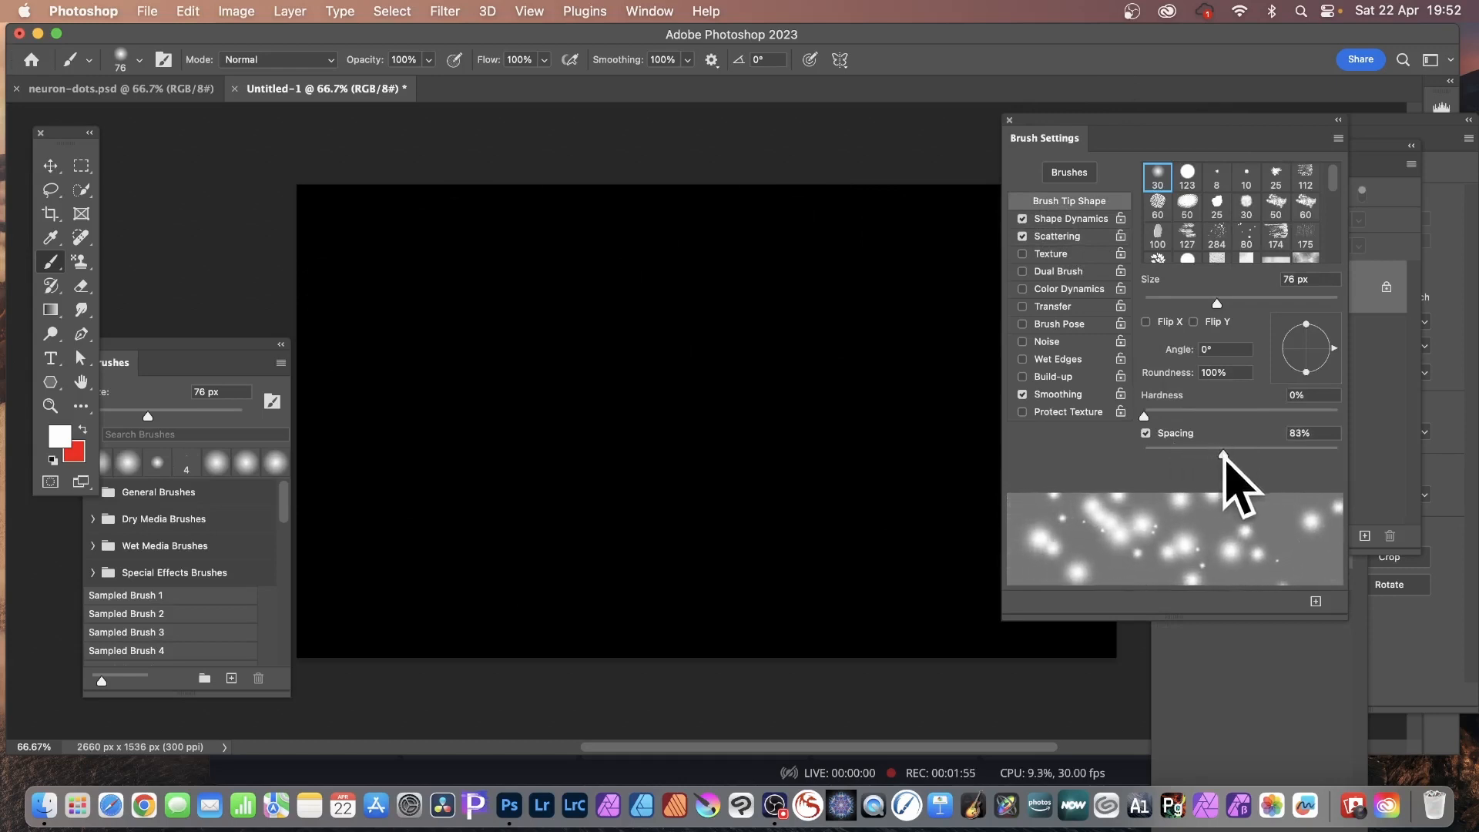
mouse_move(759, 245)
left_mouse_down()
mouse_move(855, 308)
mouse_move(651, 520)
mouse_move(362, 231)
left_mouse_up()
mouse_move(321, 383)
left_mouse_down()
mouse_move(678, 216)
mouse_move(967, 304)
left_mouse_up()
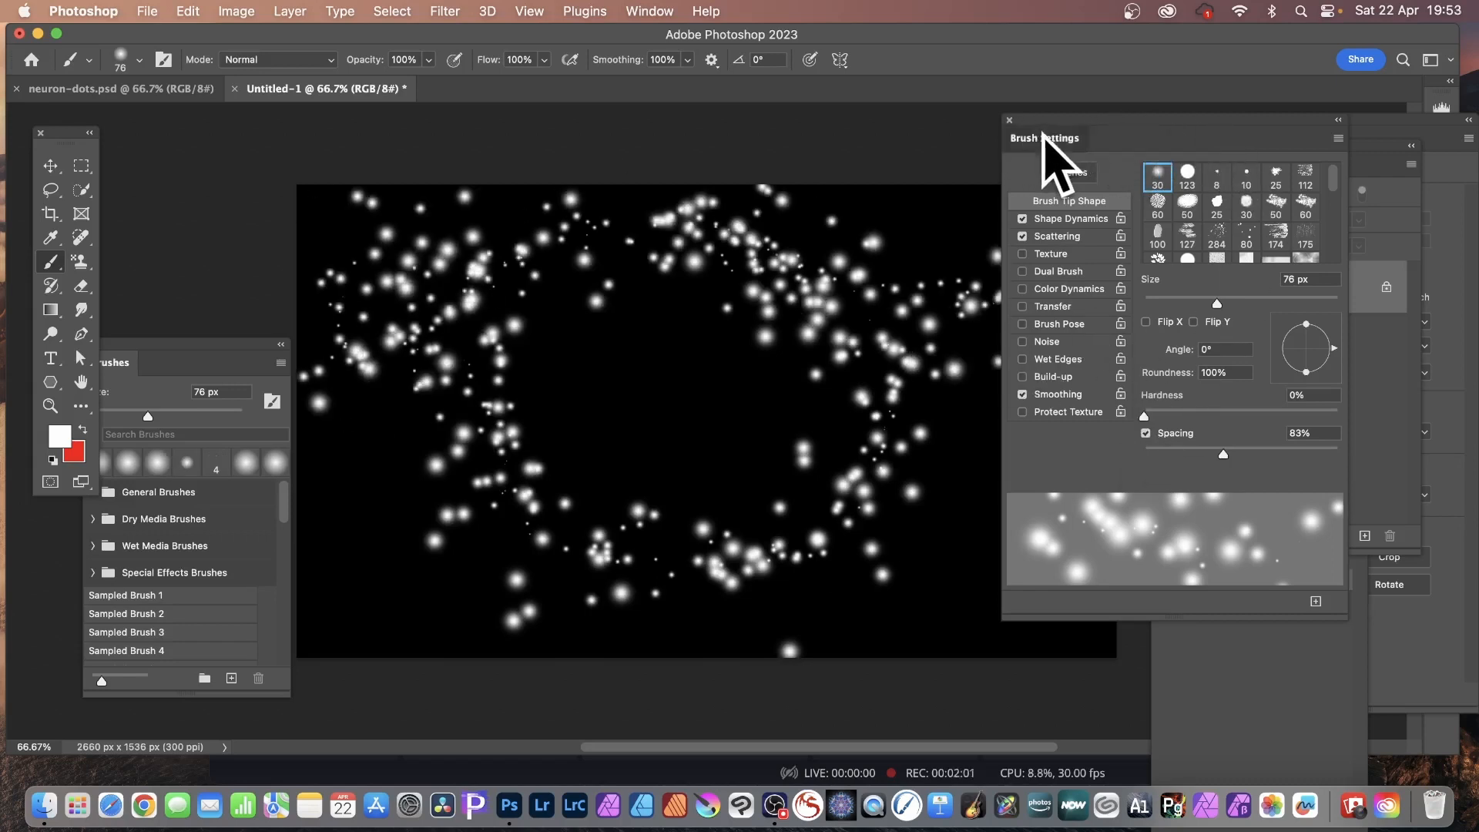
mouse_move(1045, 135)
left_mouse_down()
mouse_move(1278, 198)
mouse_move(1172, 262)
left_mouse_up()
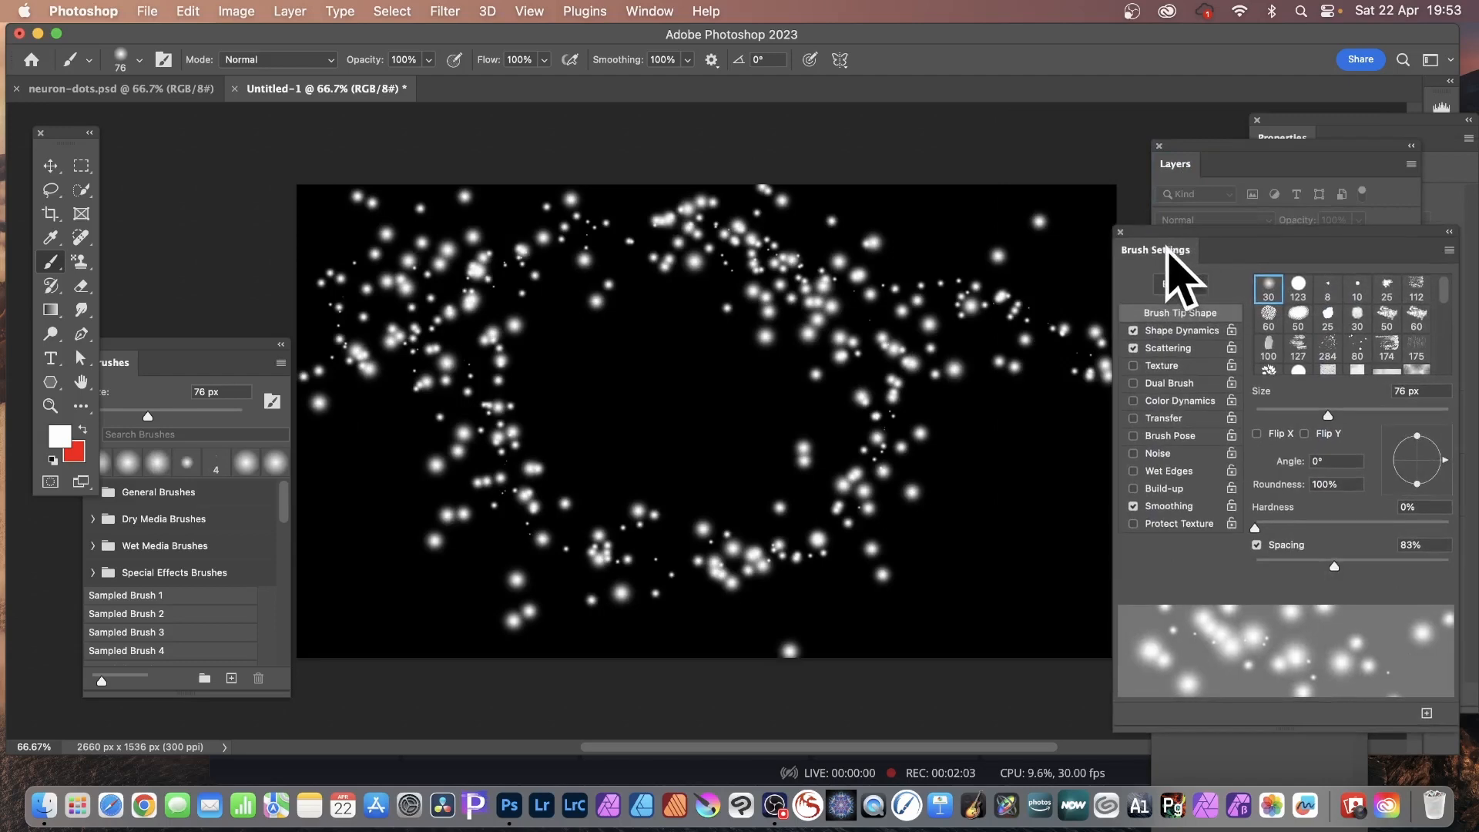
mouse_move(927, 314)
left_mouse_down()
mouse_move(898, 201)
mouse_move(961, 529)
mouse_move(786, 551)
left_mouse_up()
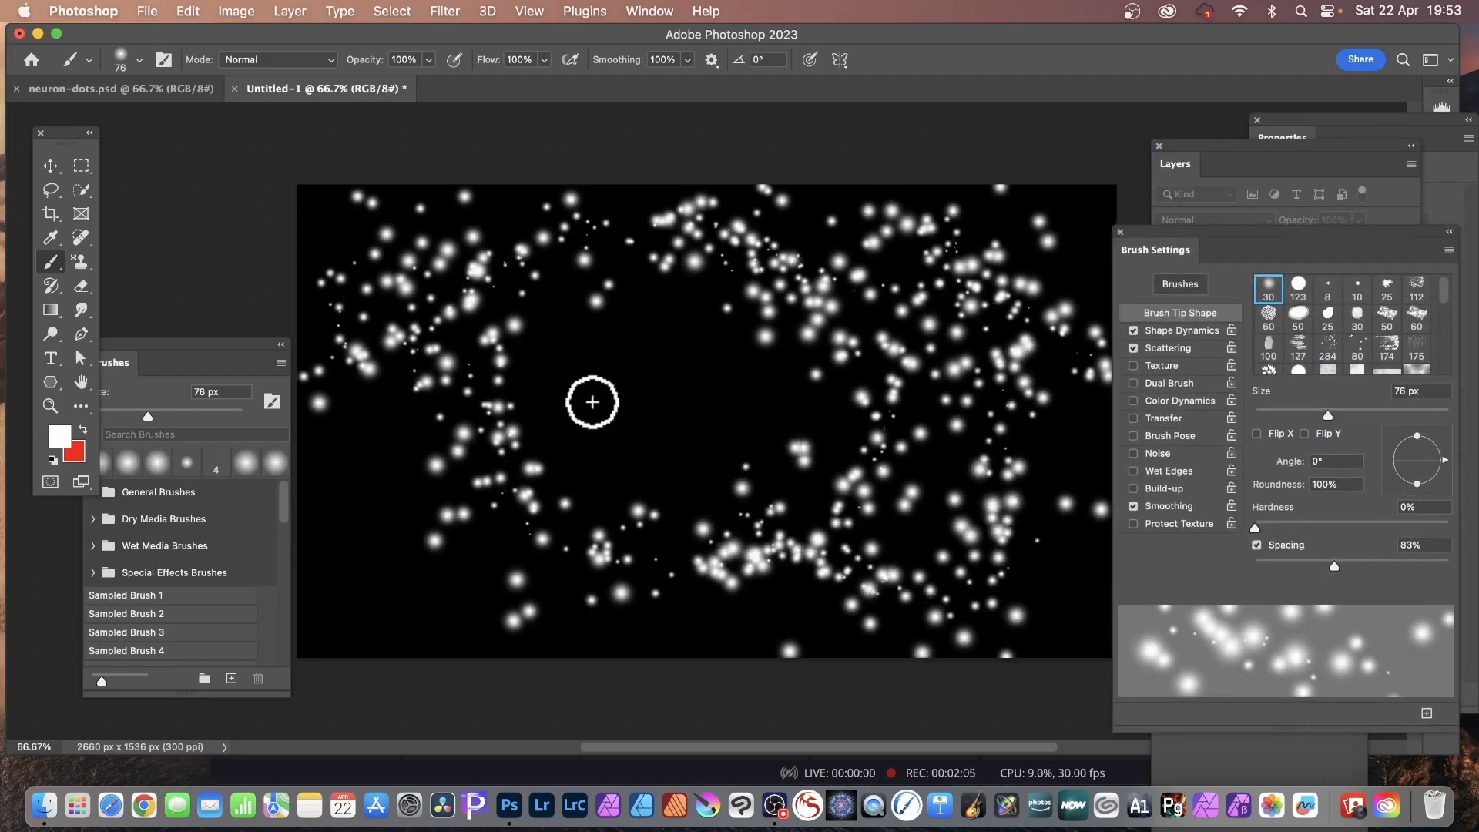
mouse_move(592, 401)
left_mouse_down()
mouse_move(451, 572)
mouse_move(331, 510)
mouse_move(337, 579)
mouse_move(489, 643)
left_mouse_up()
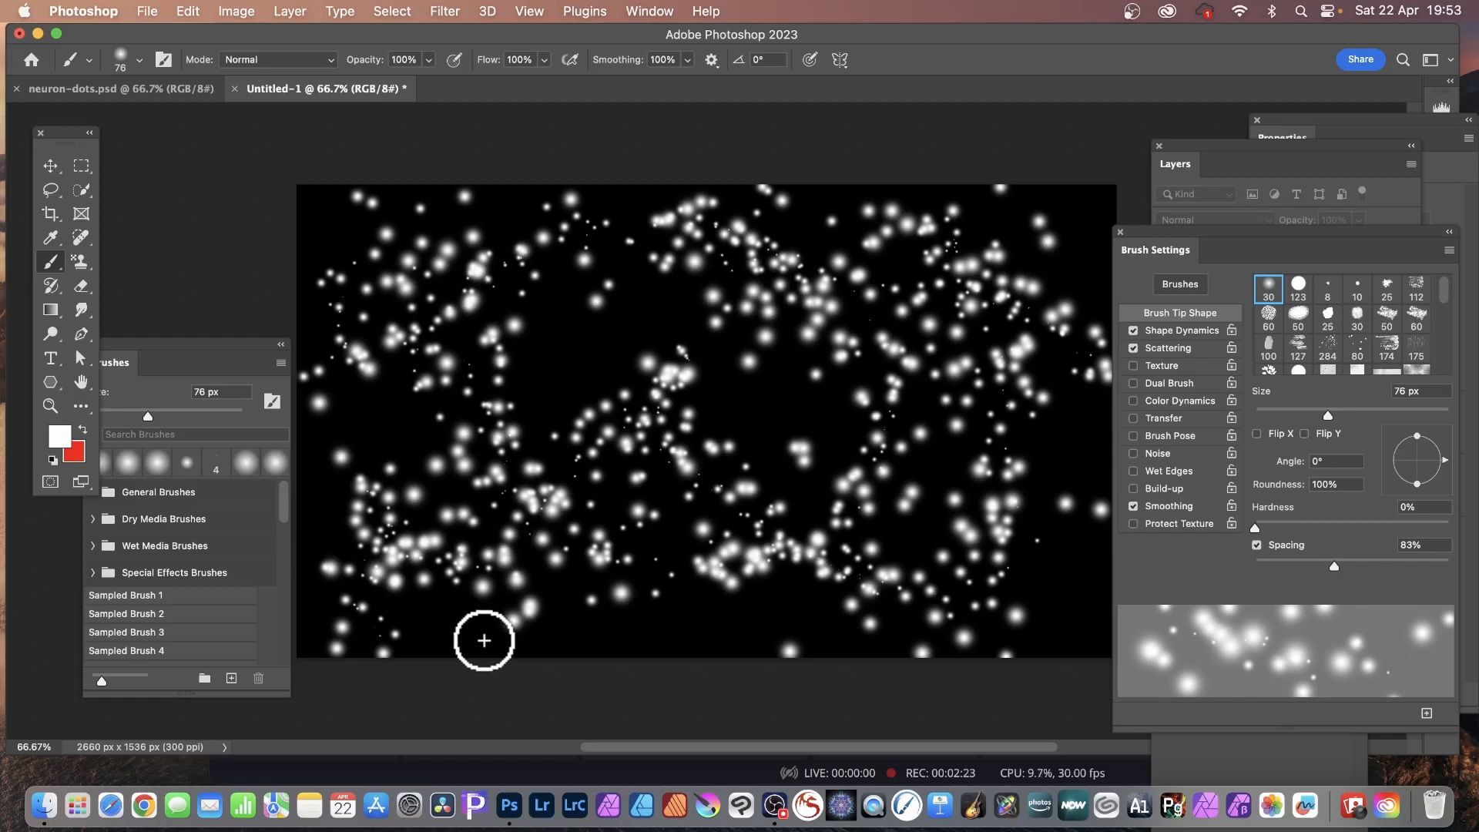
- Review the document's recorded states and source snapshot in the History panel, then close the panel
left_click(664, 9)
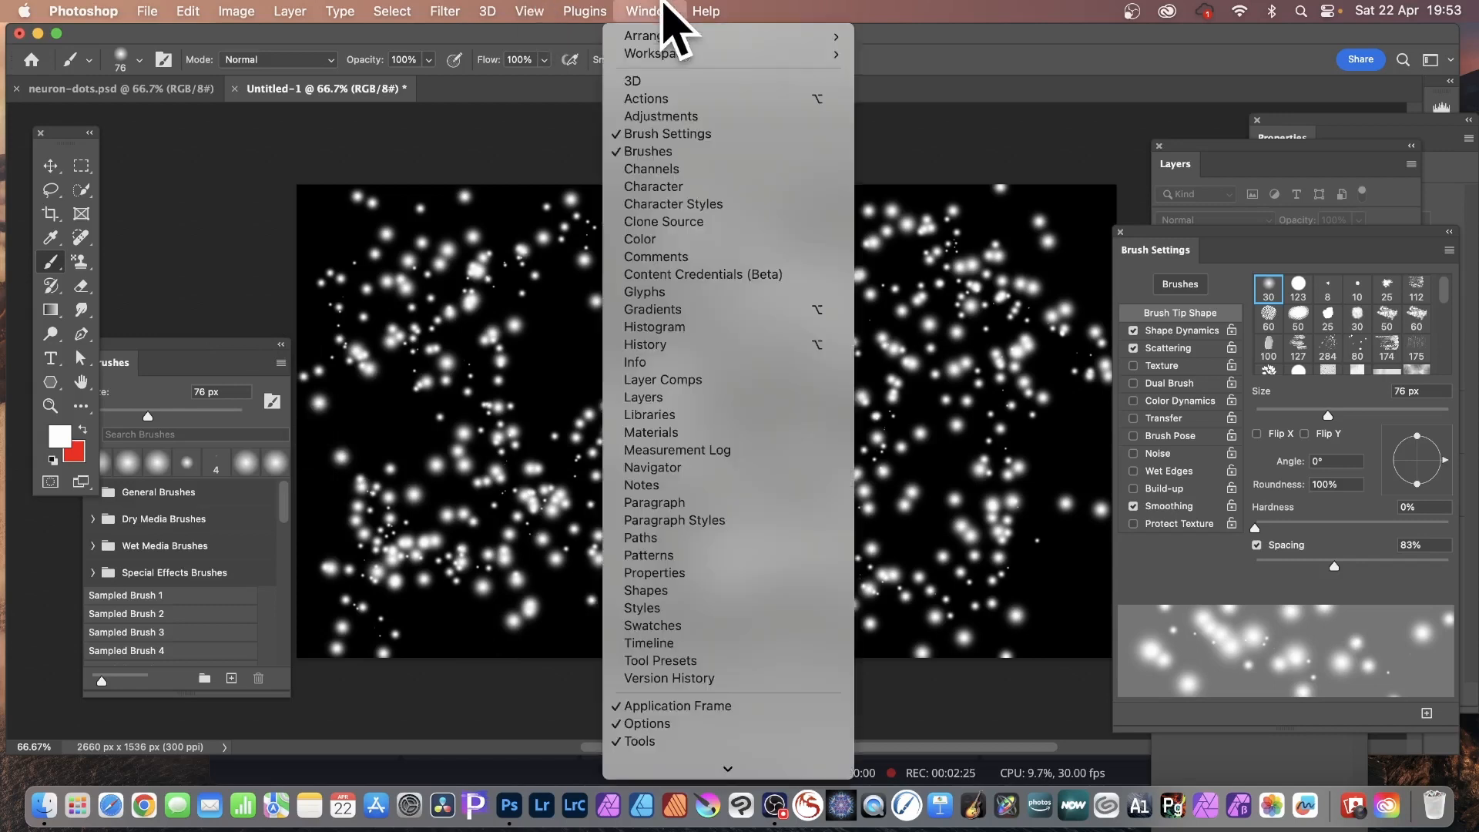
left_click(674, 343)
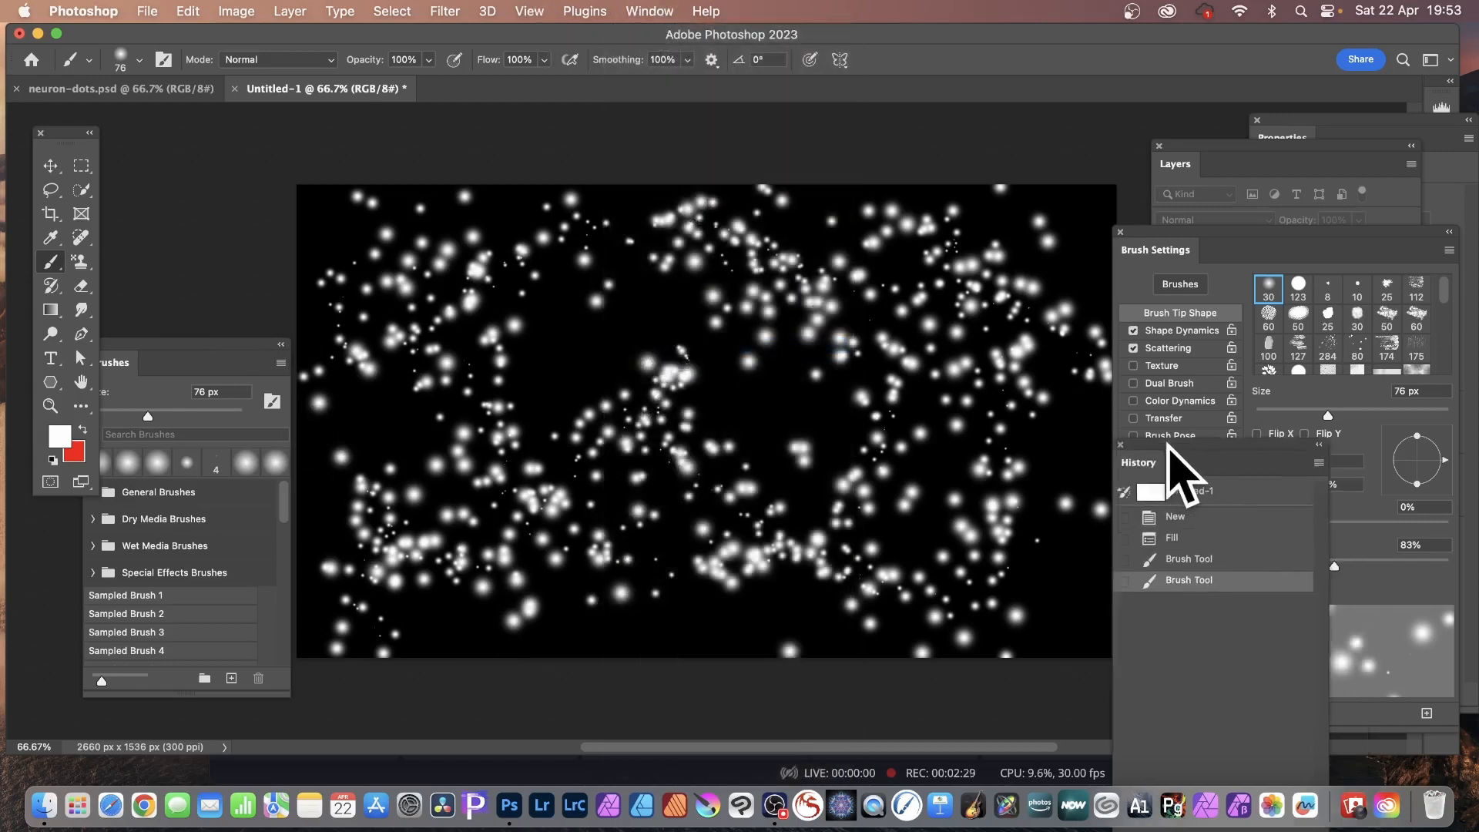
left_click_drag(1168, 448, 938, 256)
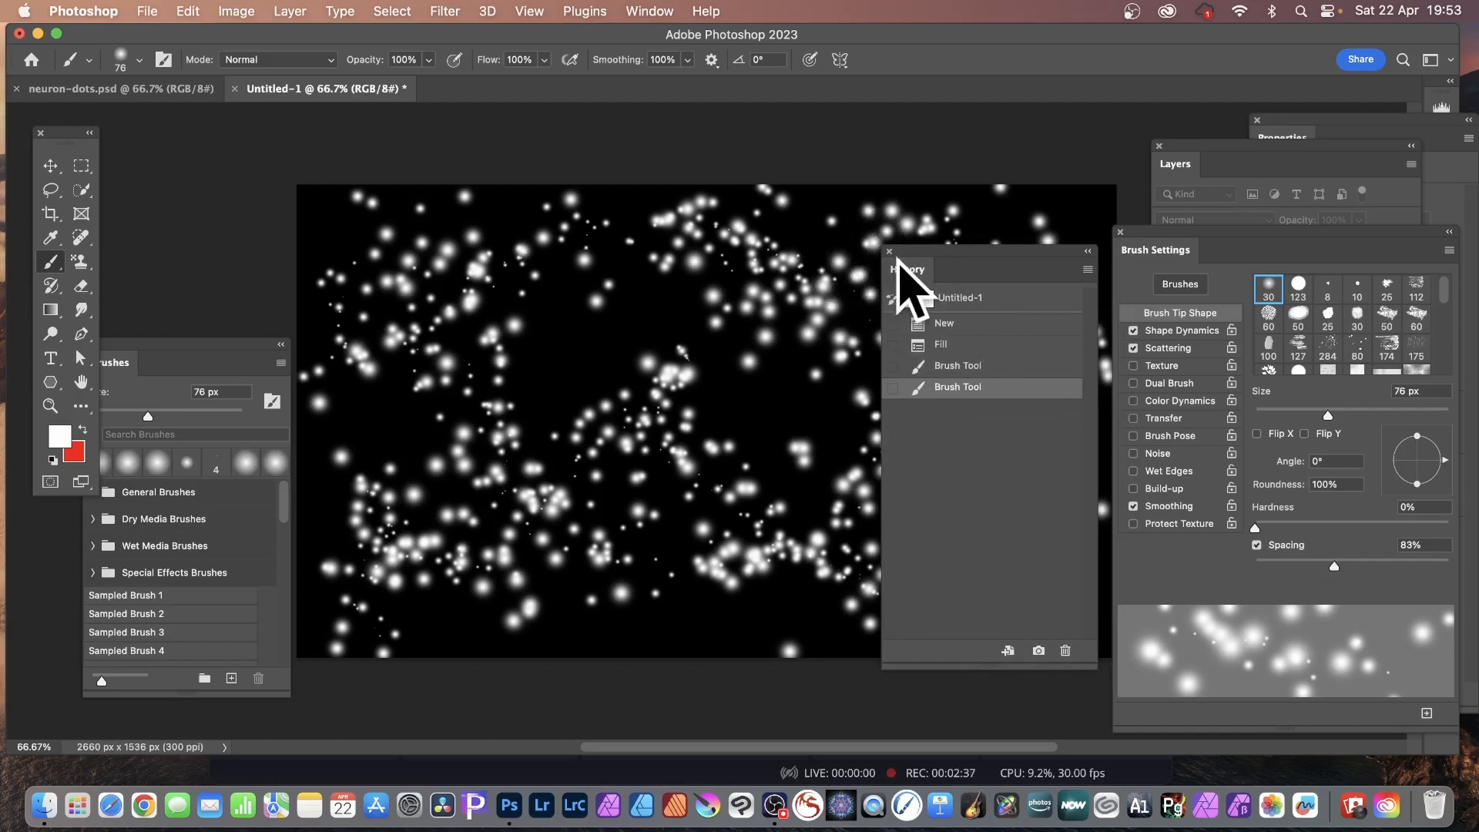
left_click(890, 251)
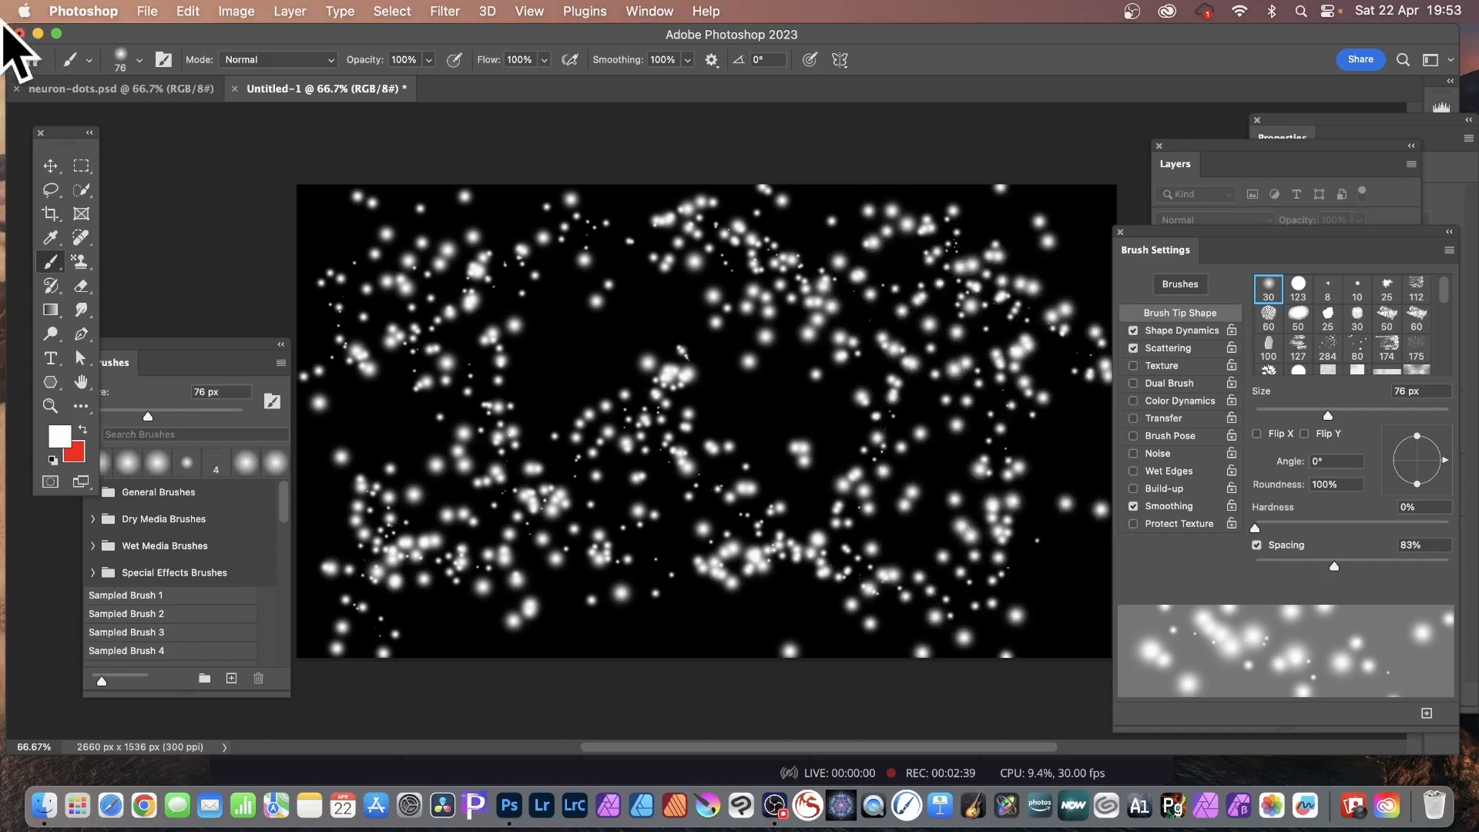
- Switch to the Art History Brush, try a 5000 px brush size and set it back to 4 px
left_click_drag(50, 287, 150, 305)
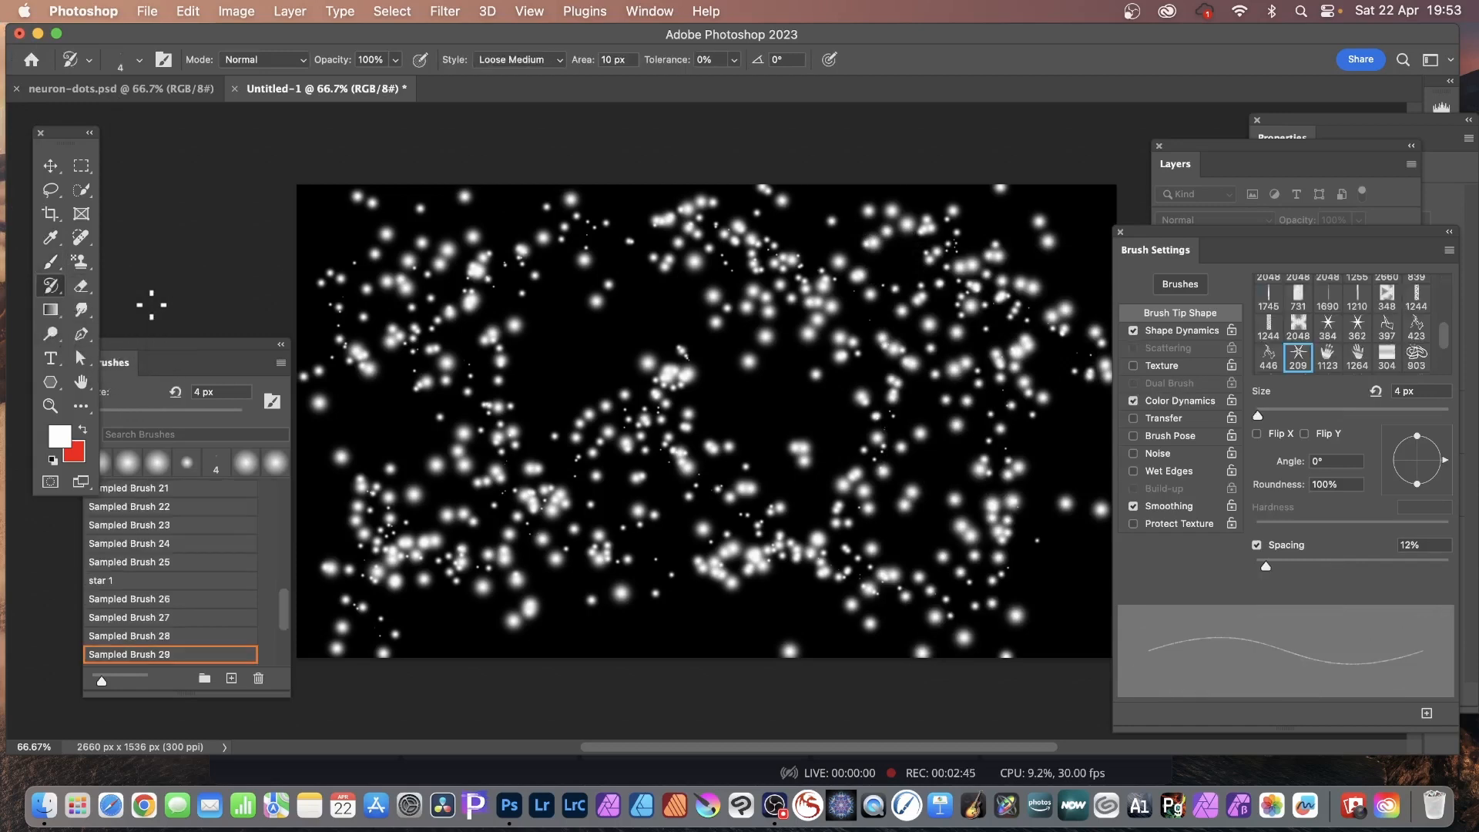
left_click(140, 60)
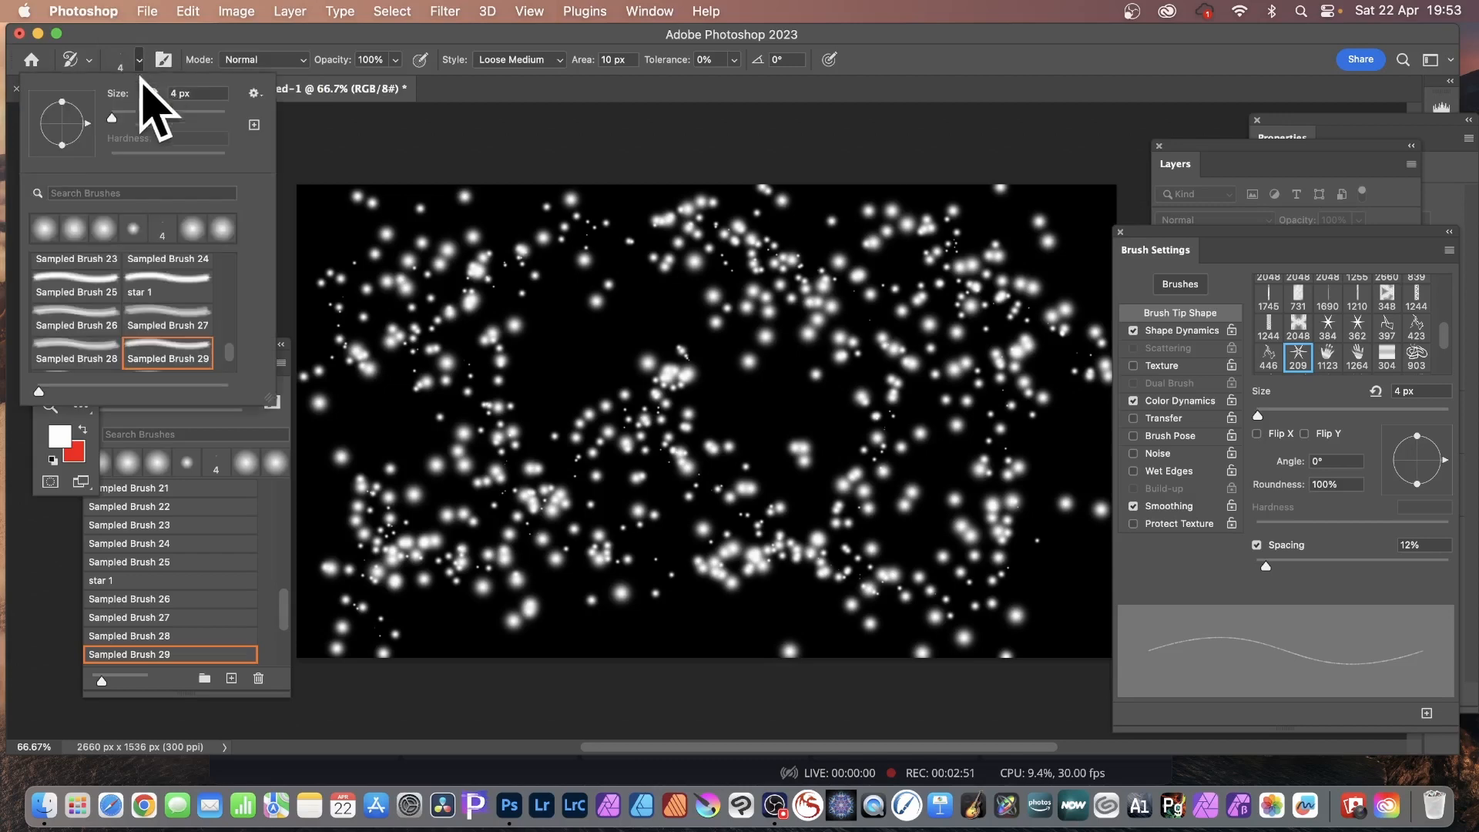
left_click_drag(114, 114, 231, 117)
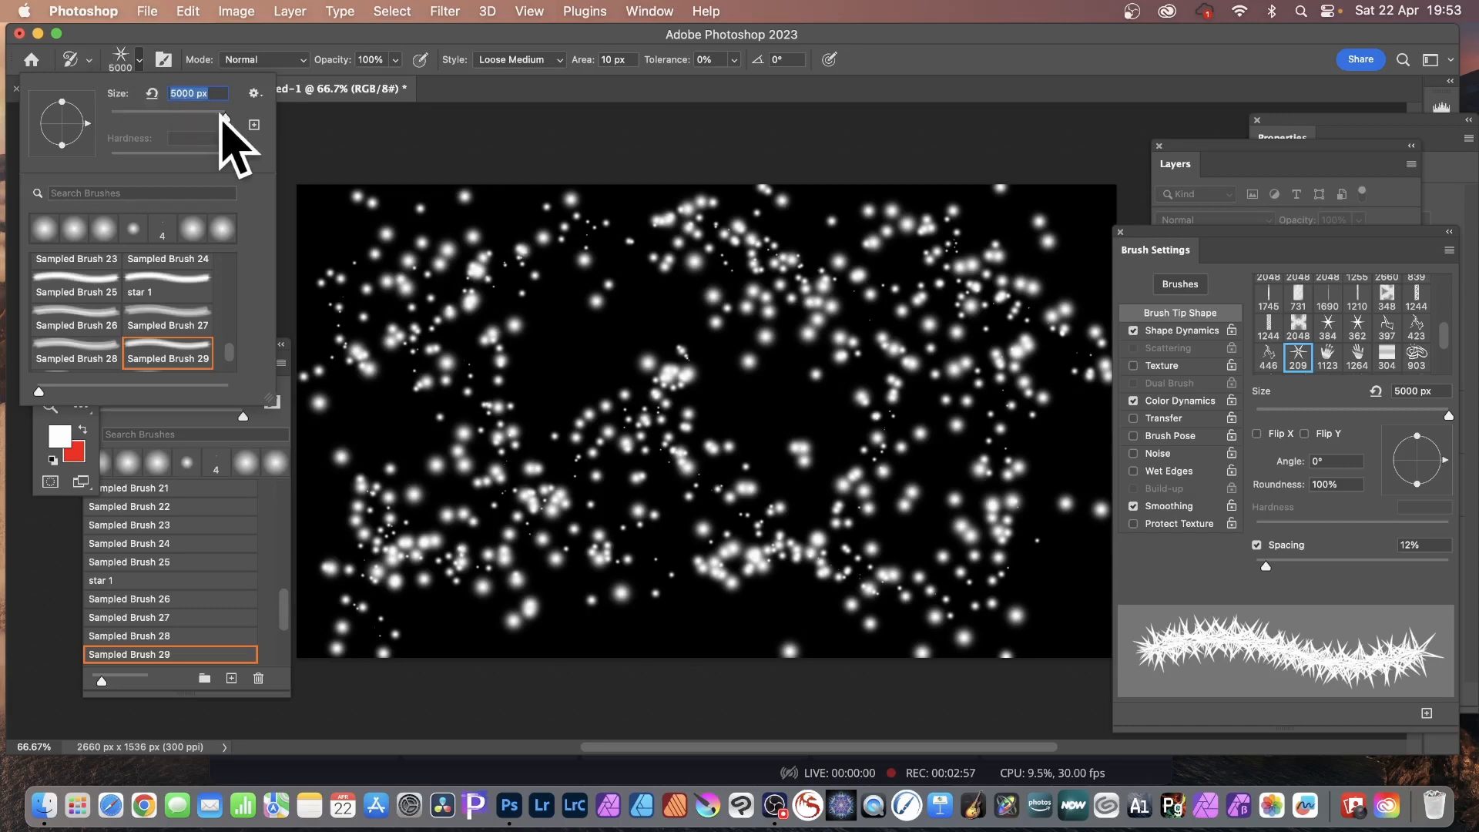
left_click_drag(225, 117, 112, 113)
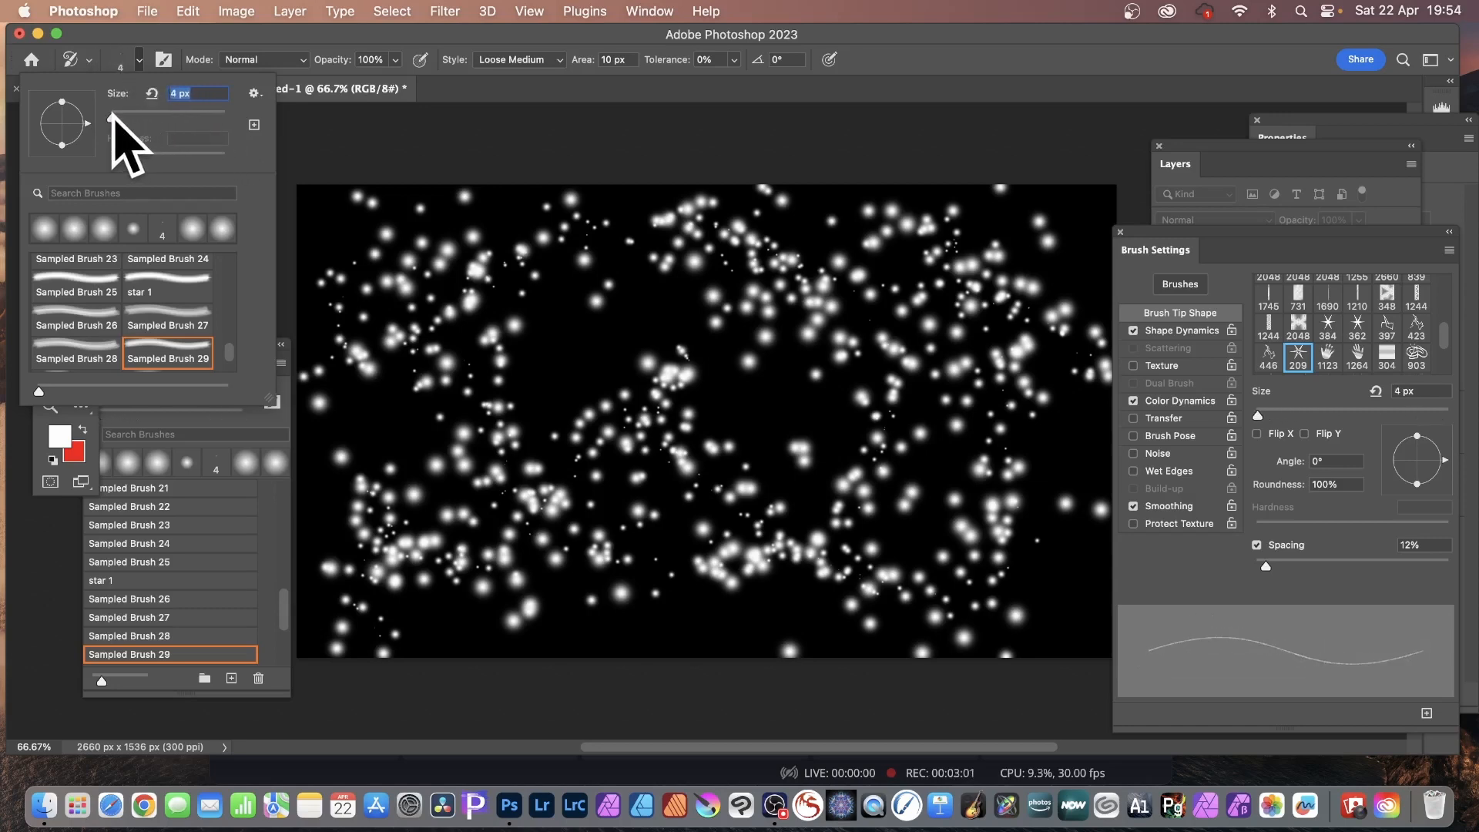
left_click(179, 46)
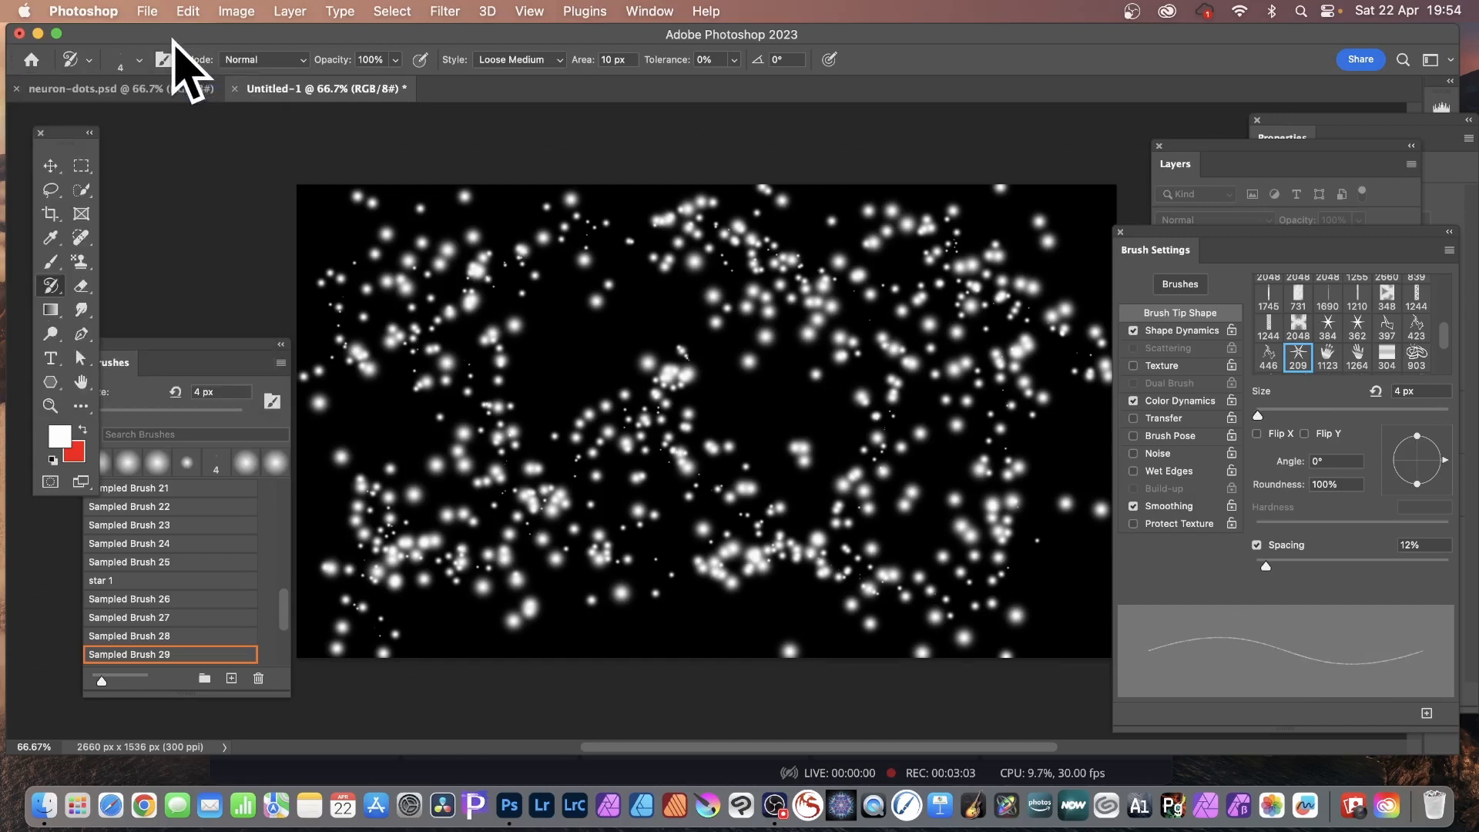
- Create a new document 400 pixels wide and 400 pixels high with a white background
left_click(153, 12)
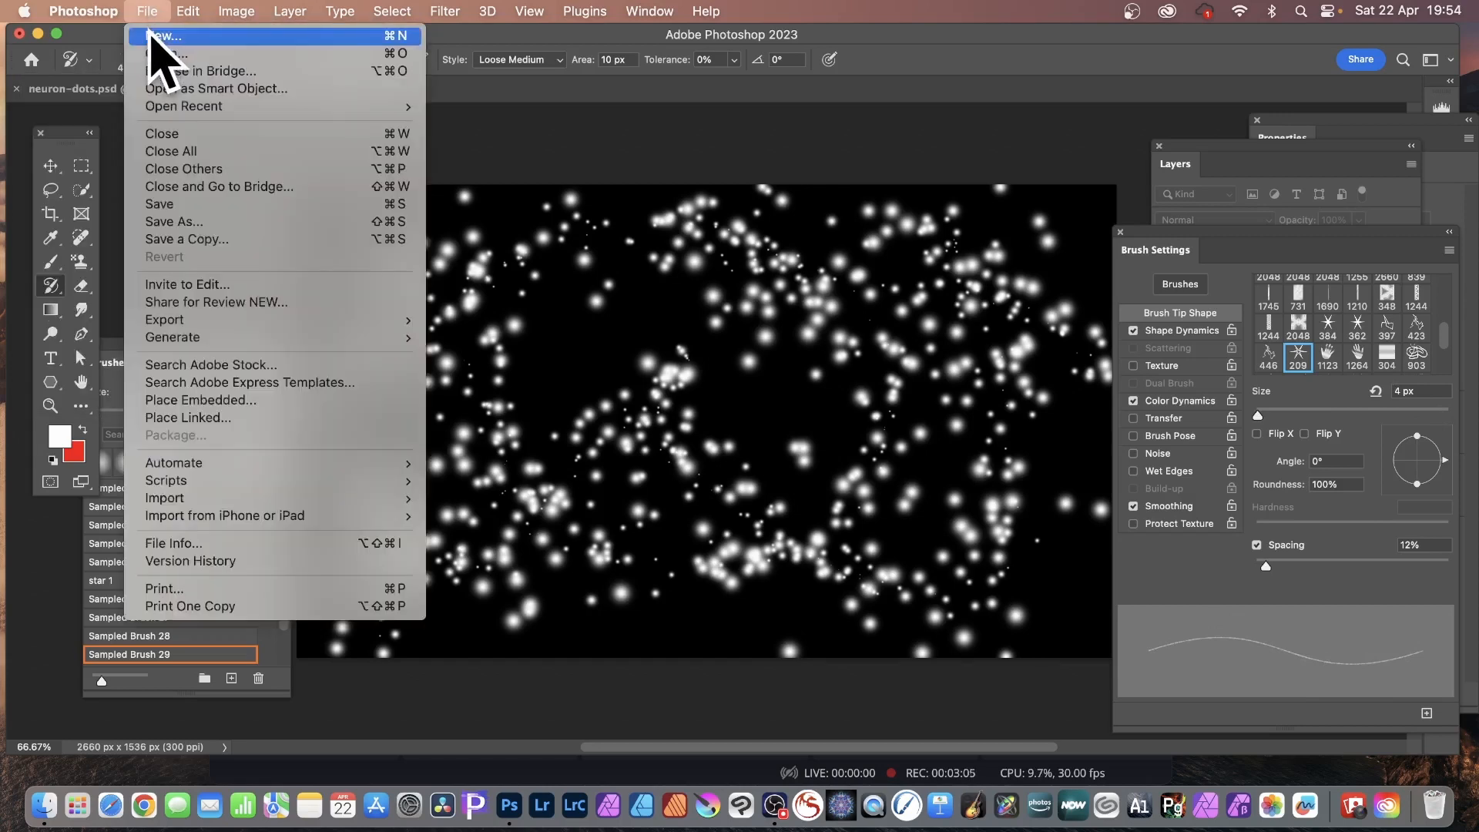
left_click(158, 36)
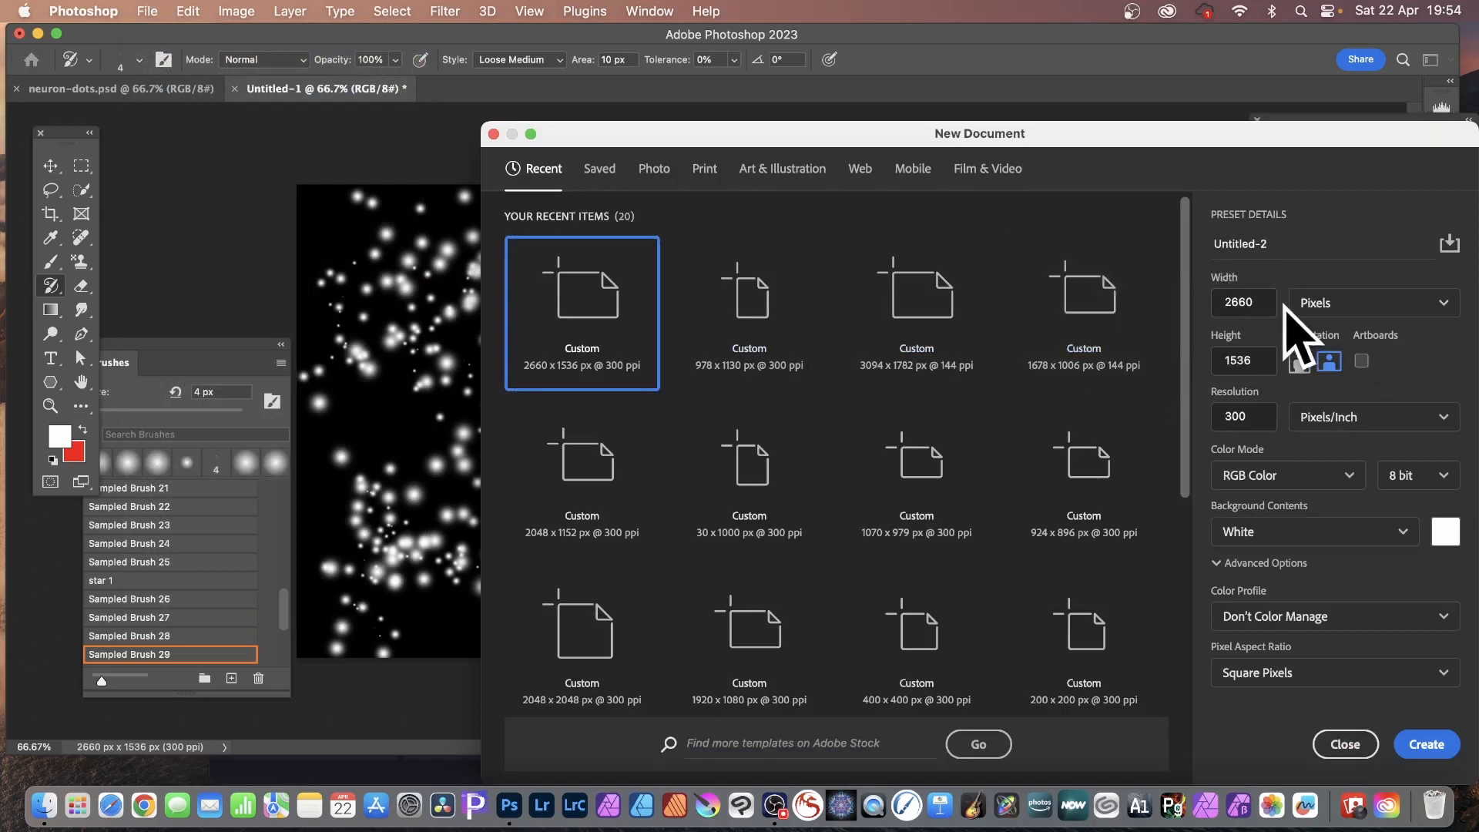
left_click_drag(1258, 304, 1146, 295)
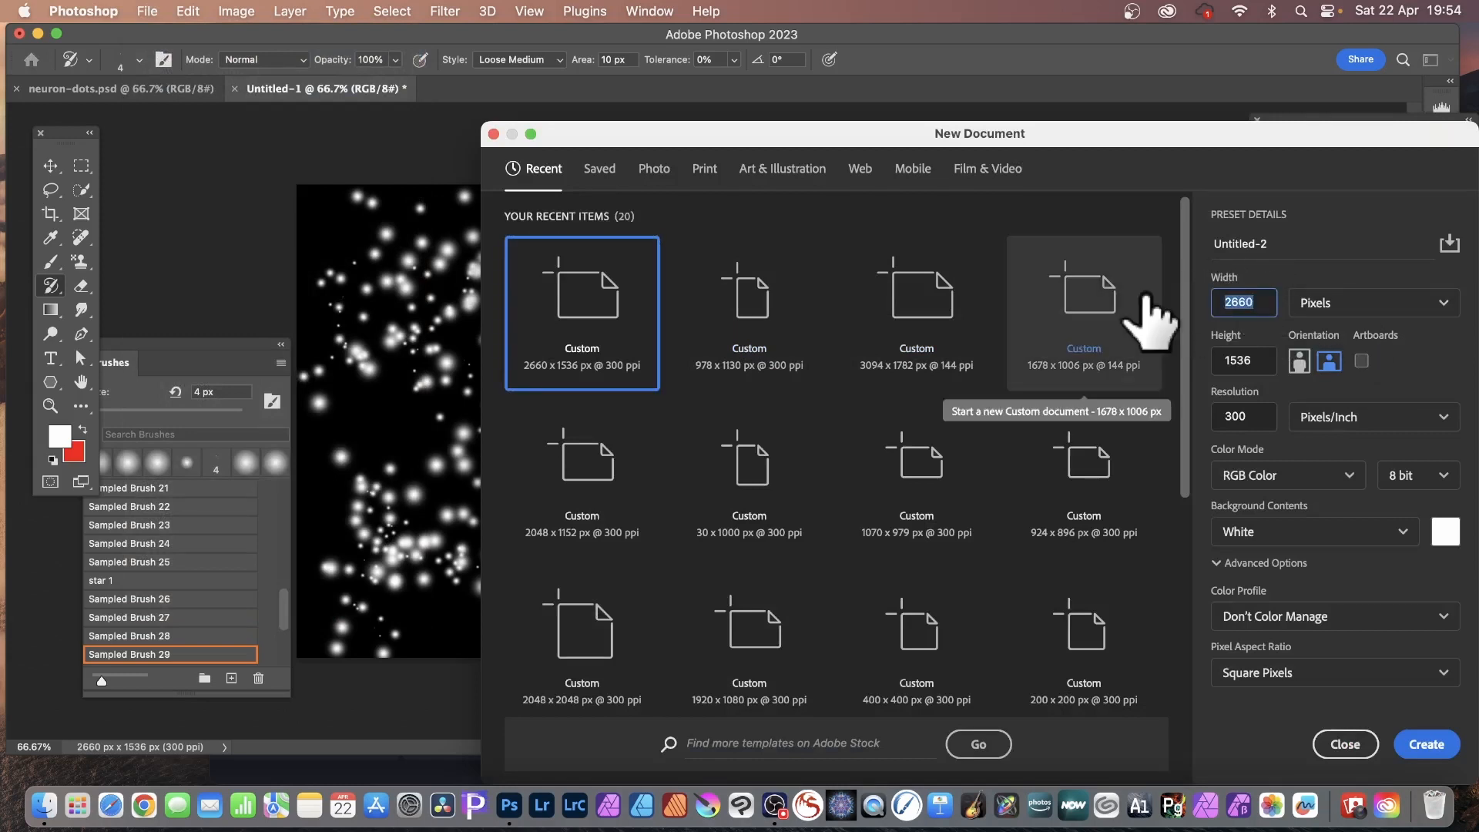
type("400")
key("Tab")
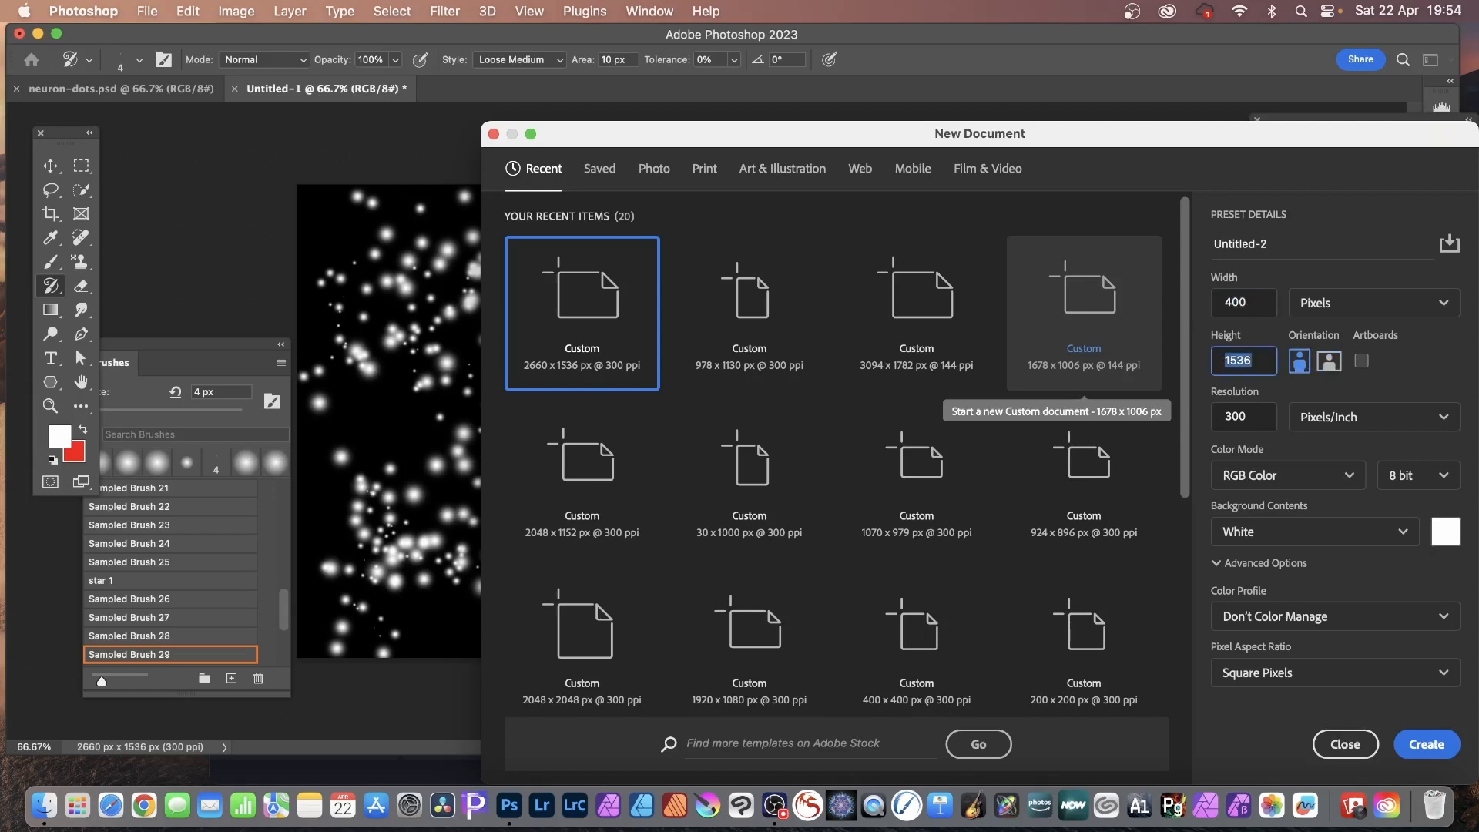
type("400")
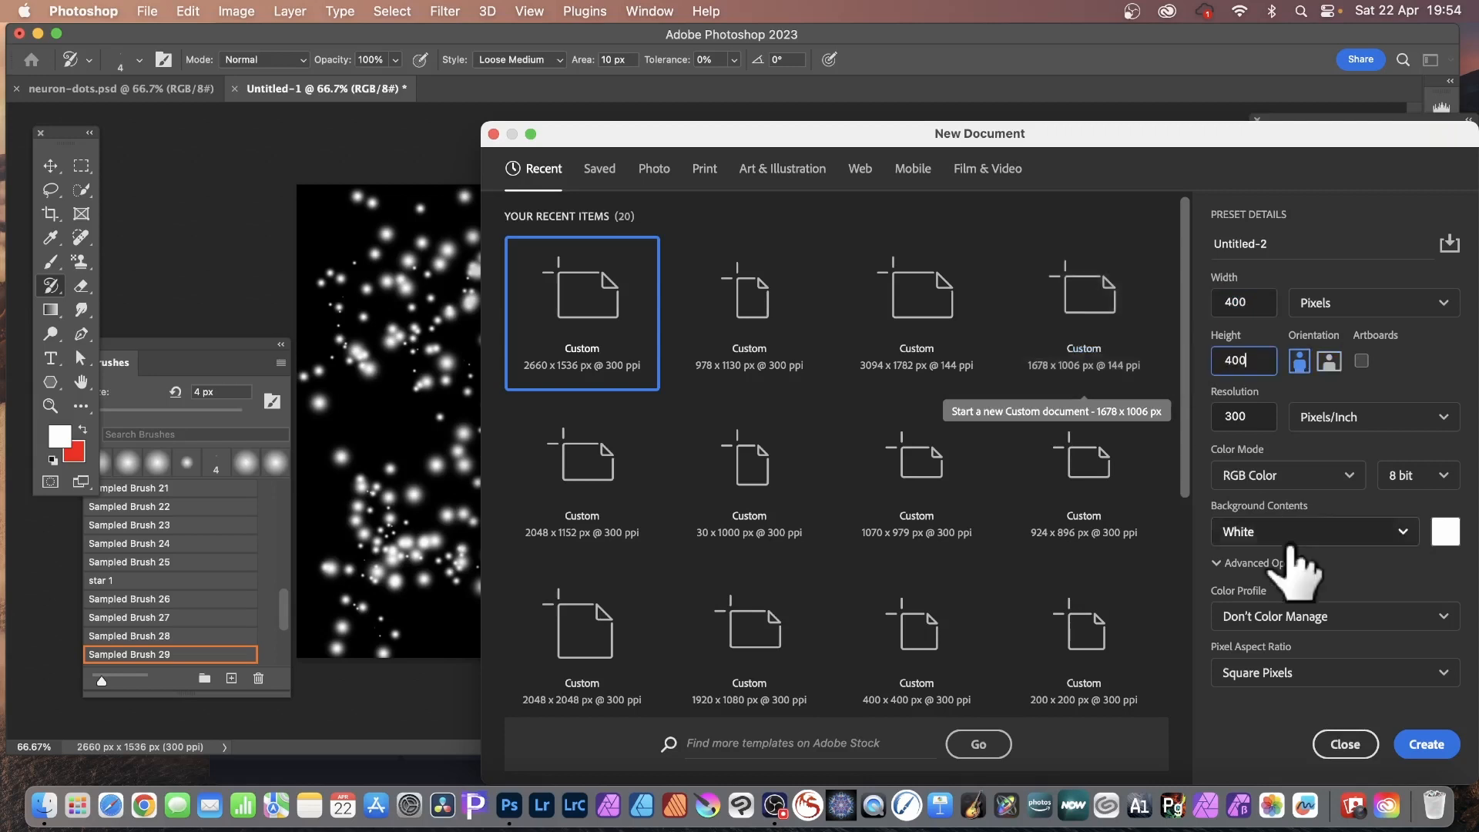
left_click(1426, 744)
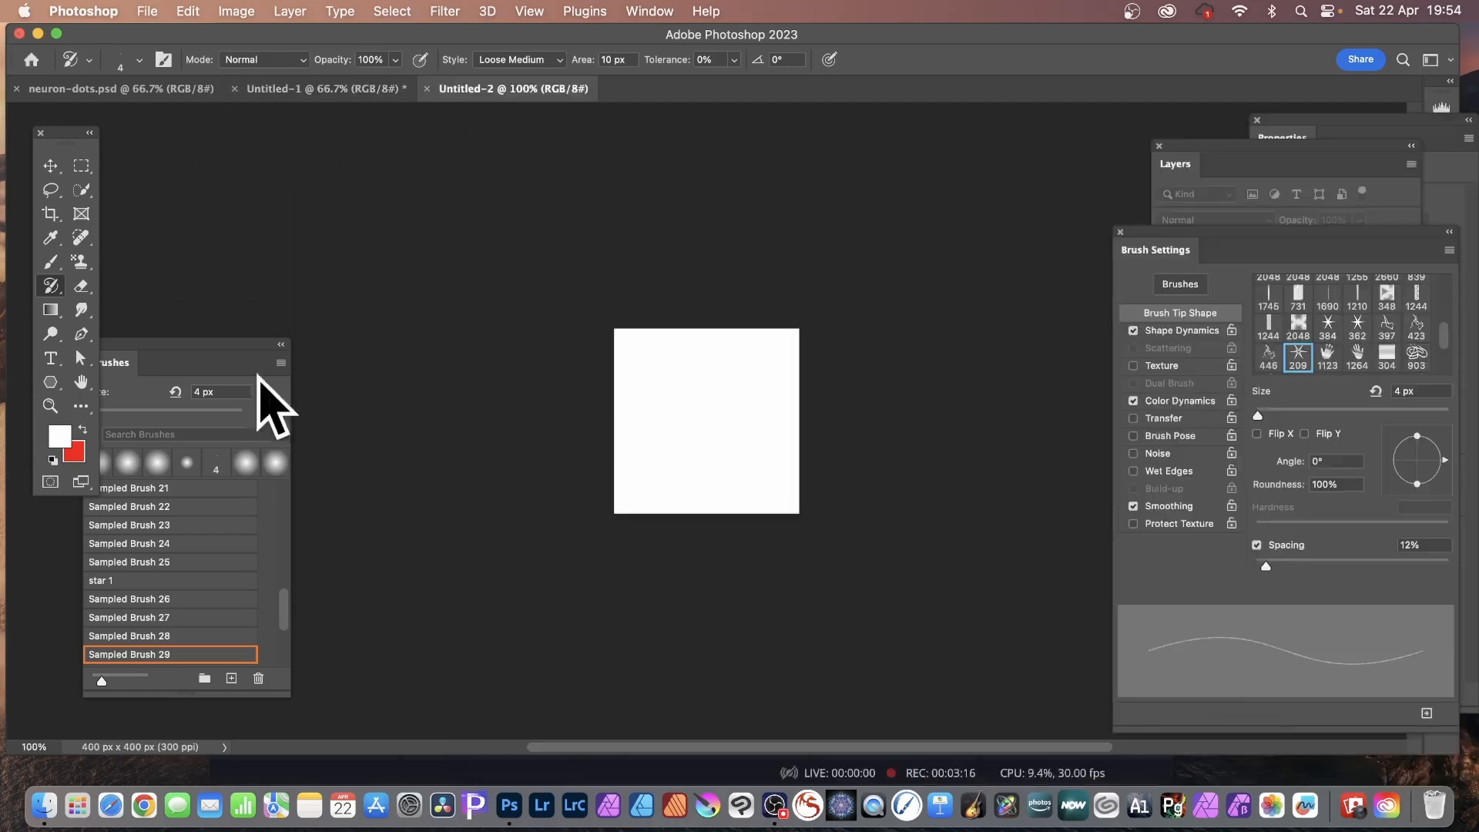
- Set the foreground color to near-black, hex 020202
left_click(60, 436)
left_click_drag(627, 363, 497, 493)
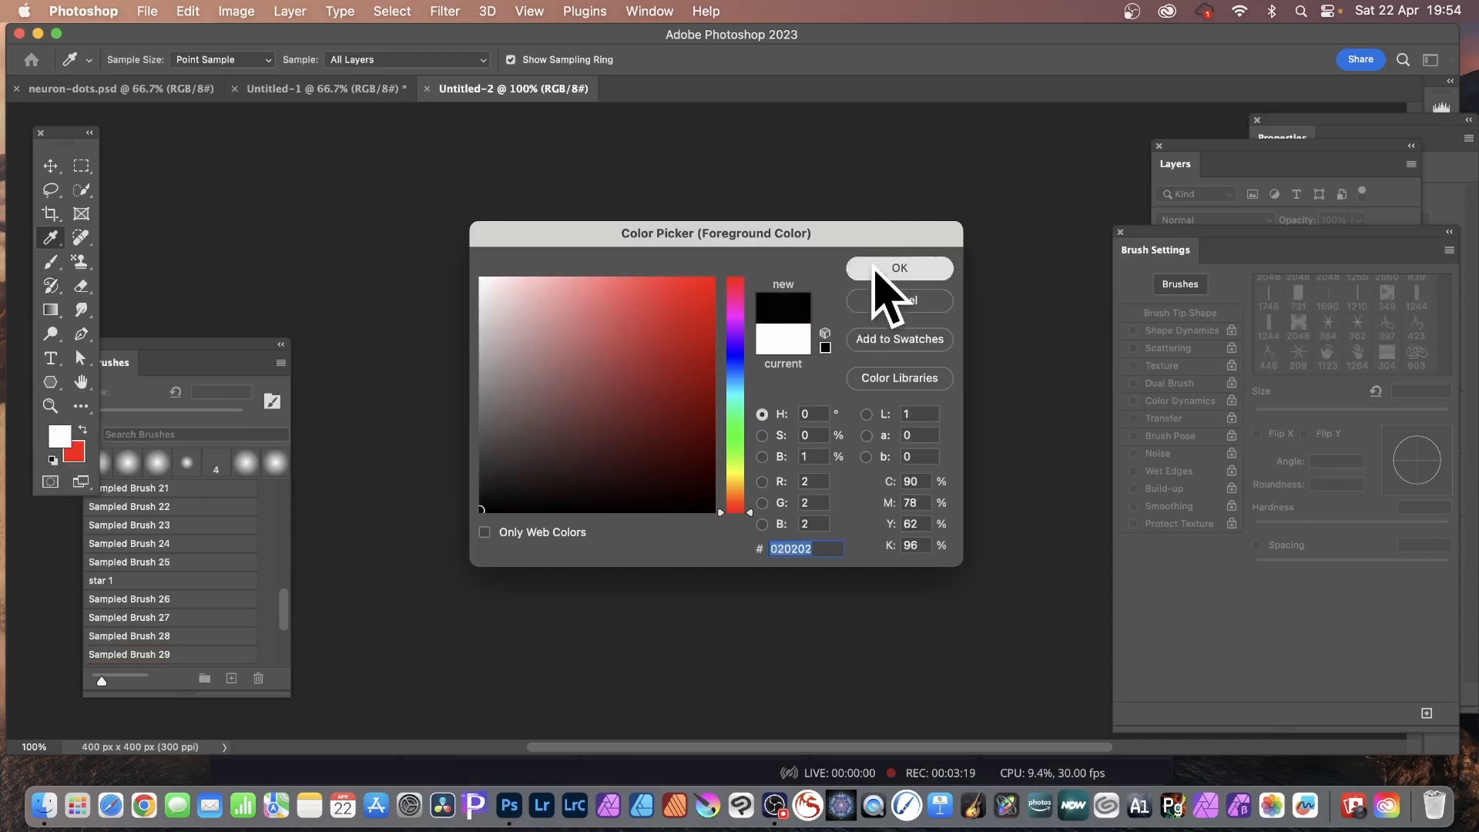
left_click(854, 267)
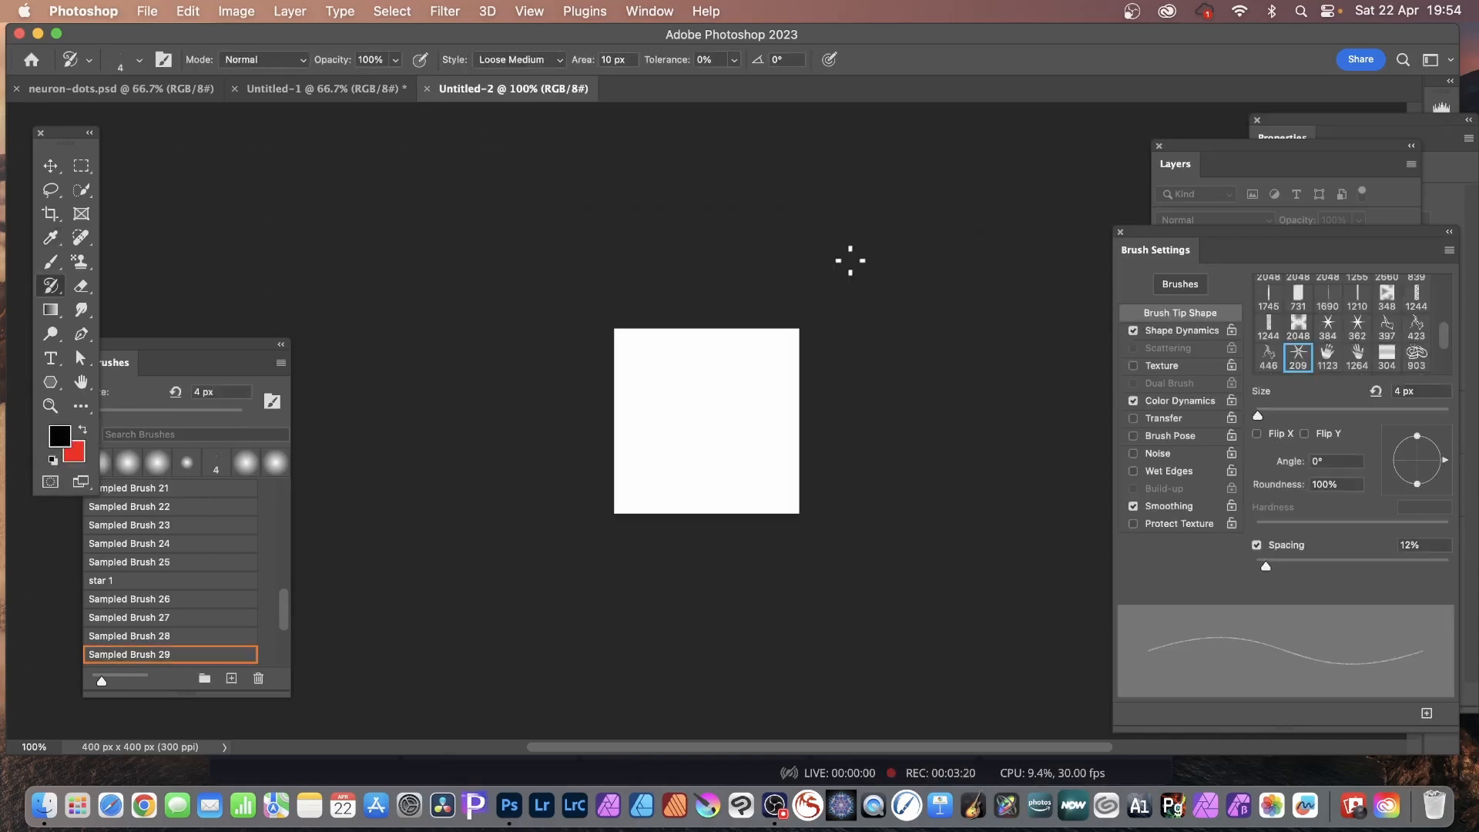
- Draw a black six-pointed star filling most of the white canvas with the Polygon tool and open Define Brush Preset for it
left_click(51, 381)
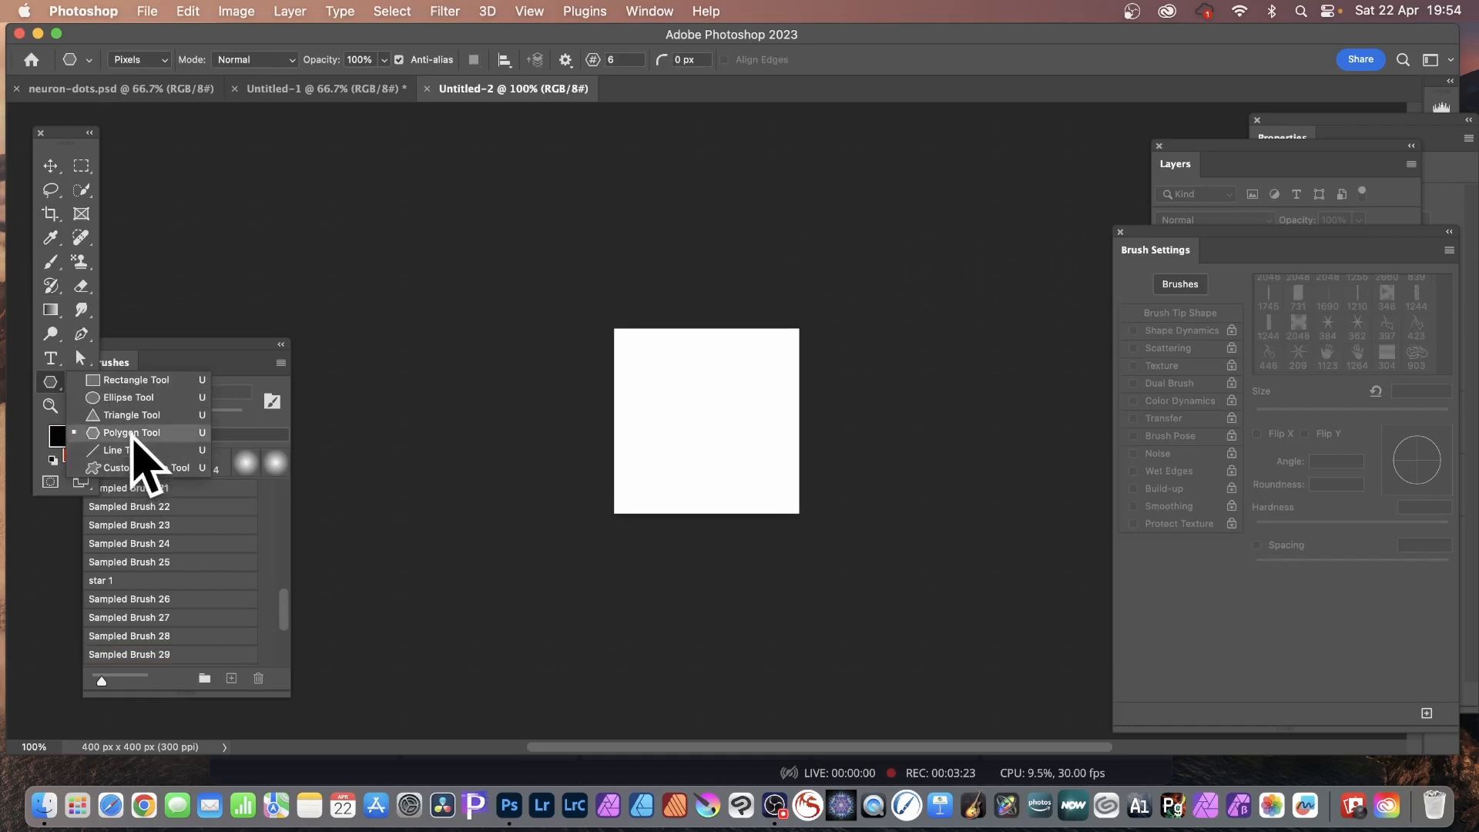
left_click(127, 432)
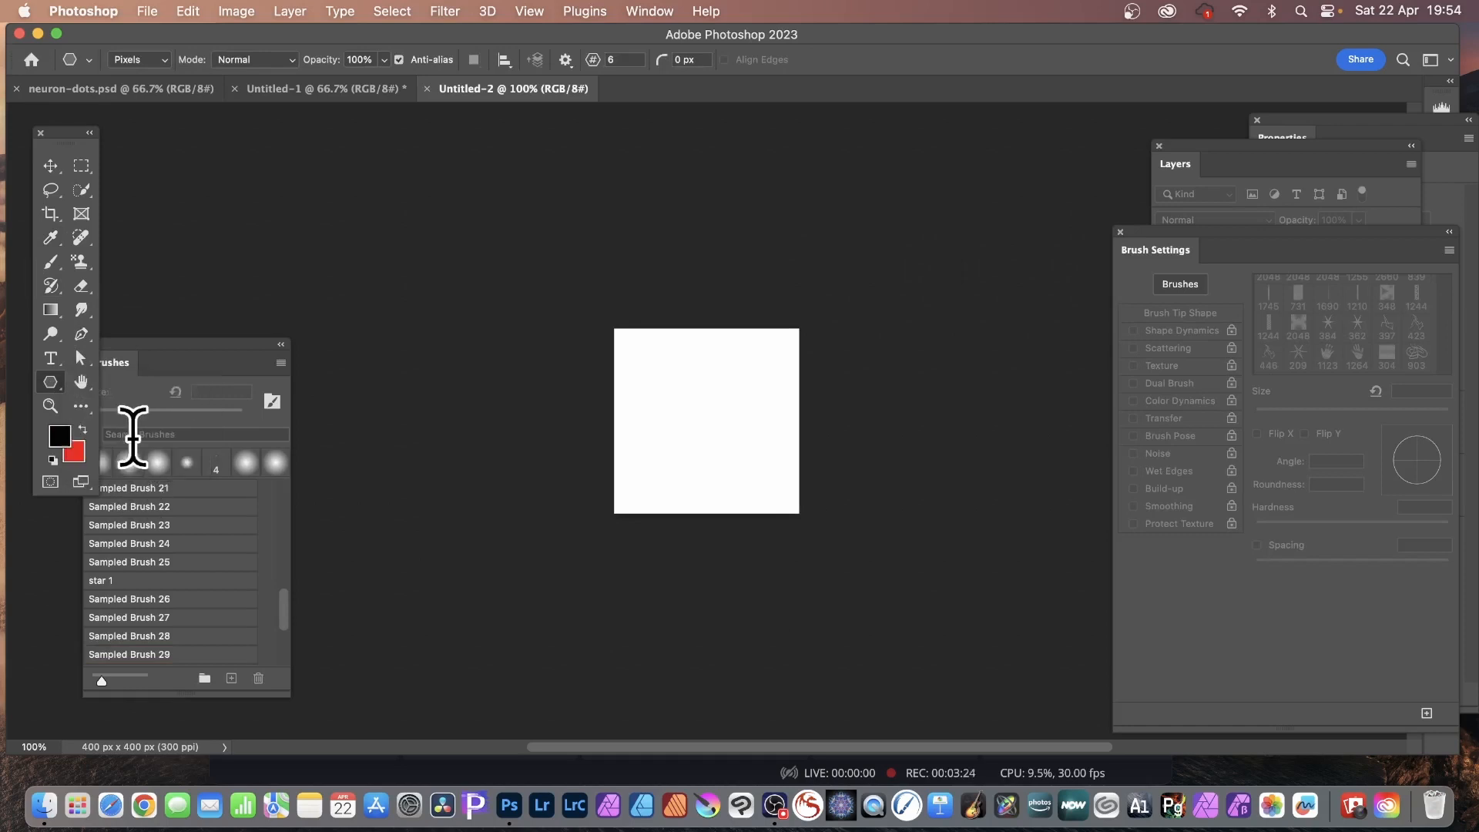
left_click(565, 60)
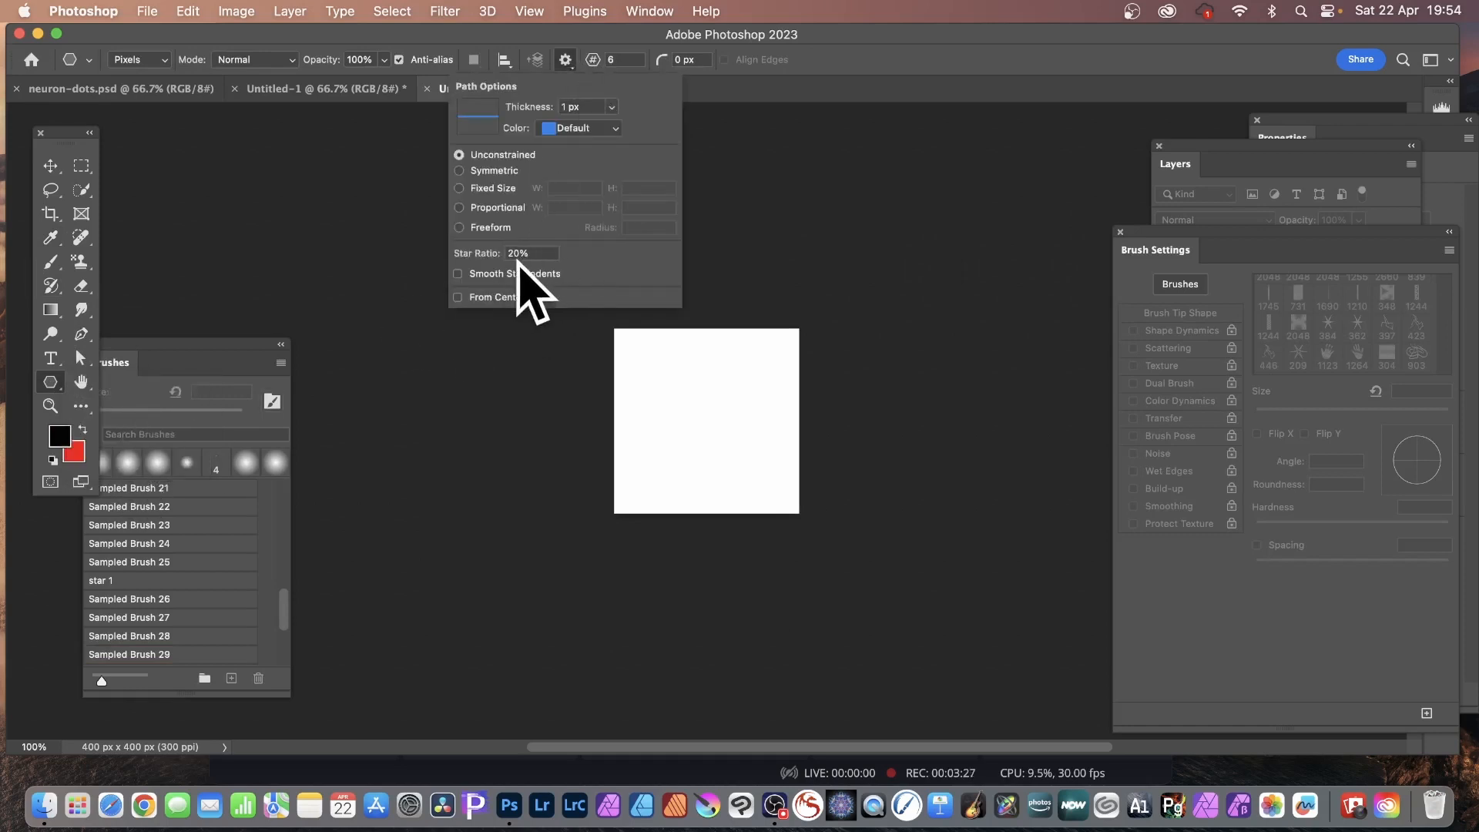
left_click_drag(655, 337, 793, 483)
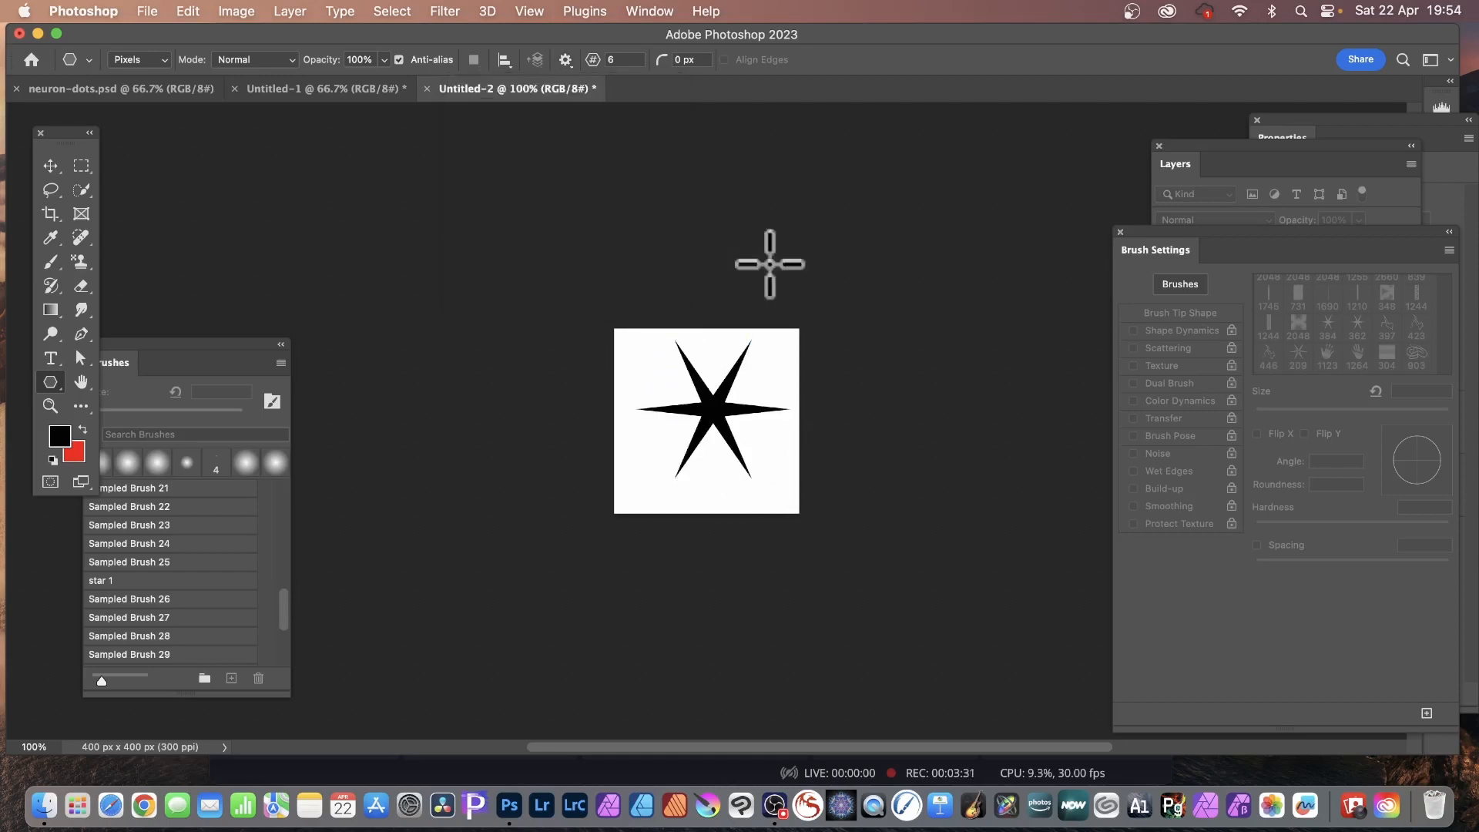
left_click(190, 11)
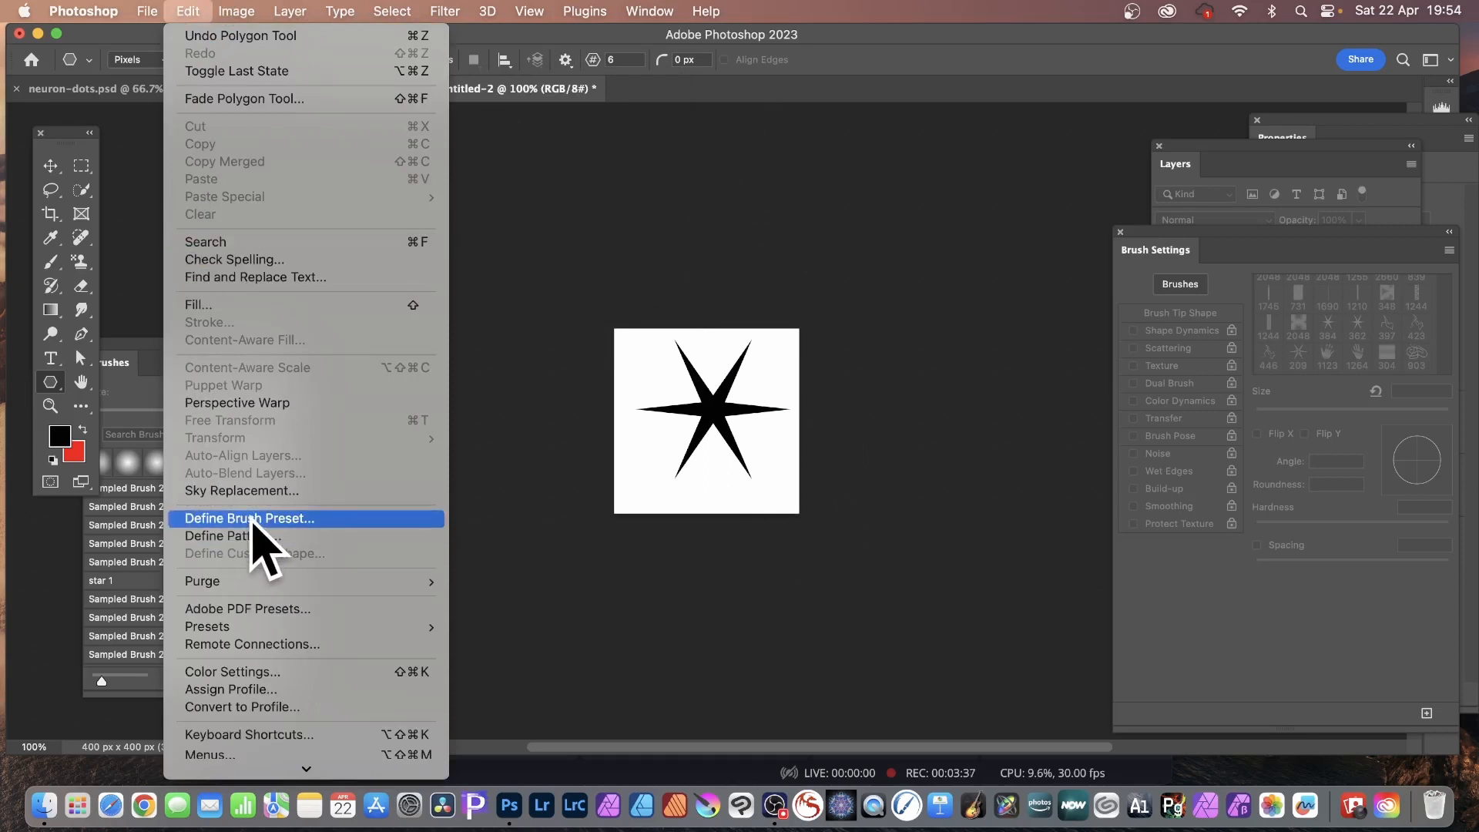
left_click(860, 123)
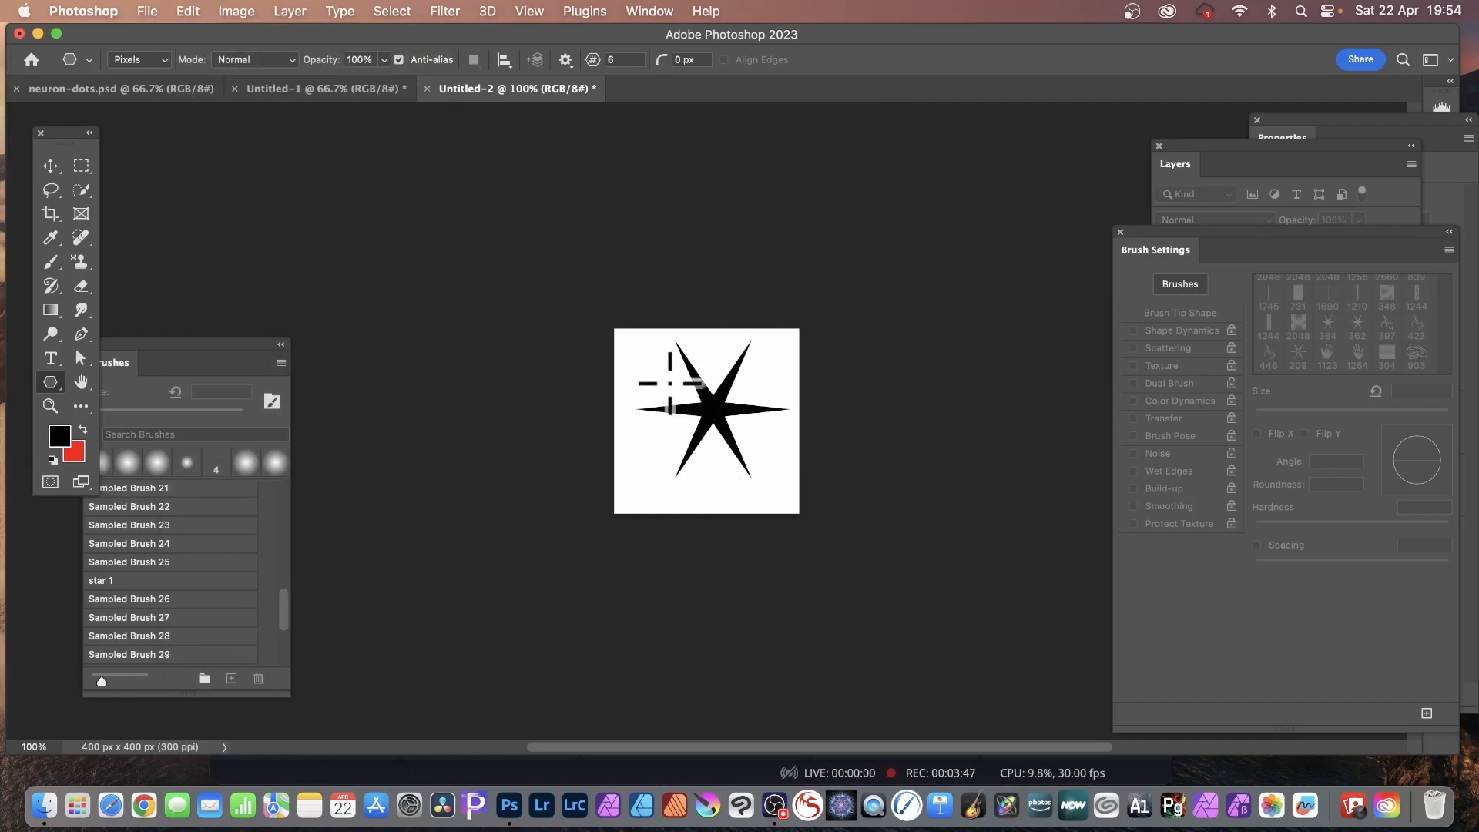
- Return to the Untitled-1 dot artwork and paint thin curling strands across the whole canvas with the Art History Brush
left_click(322, 89)
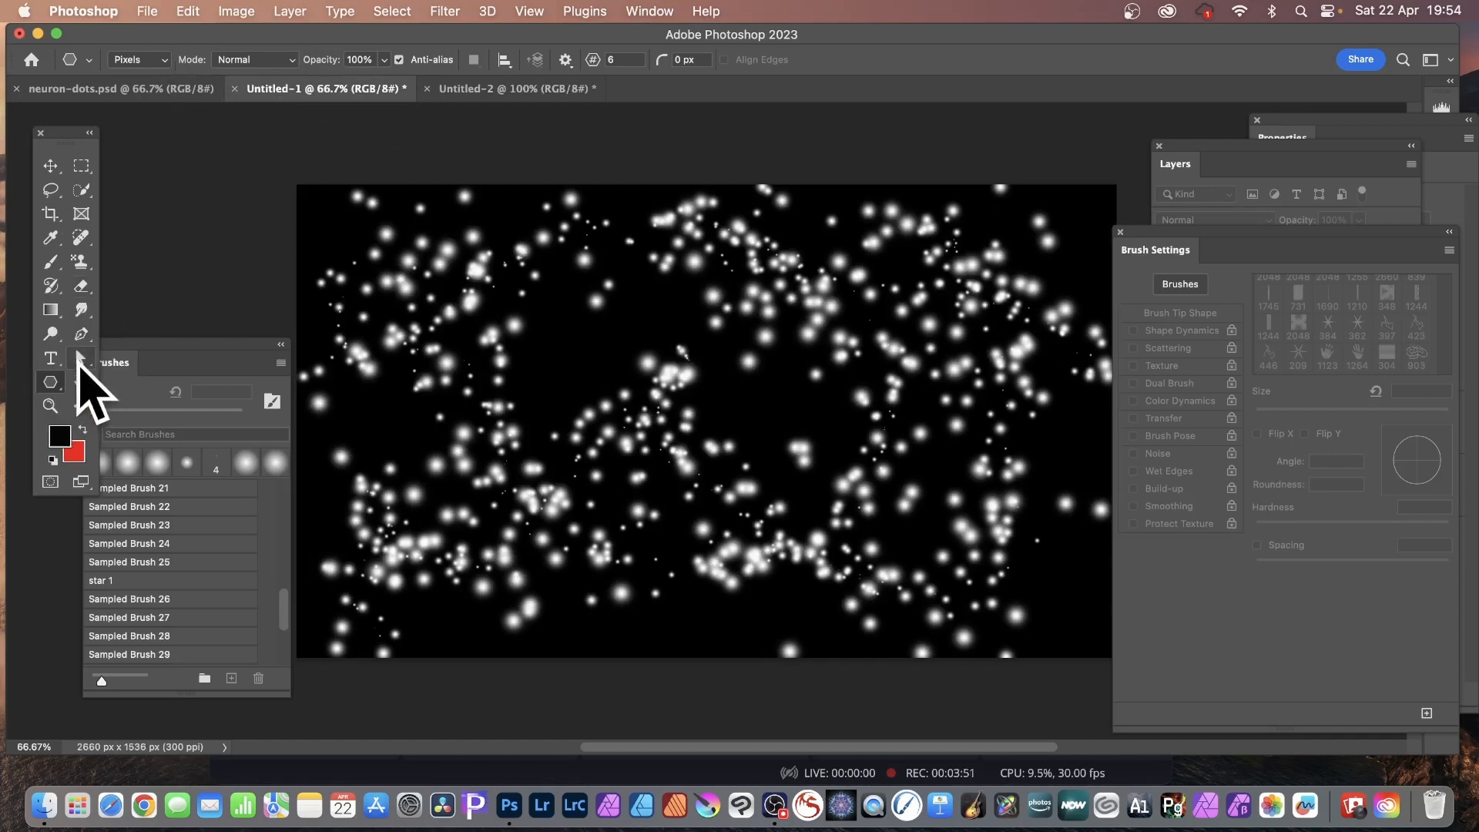
left_click(52, 286)
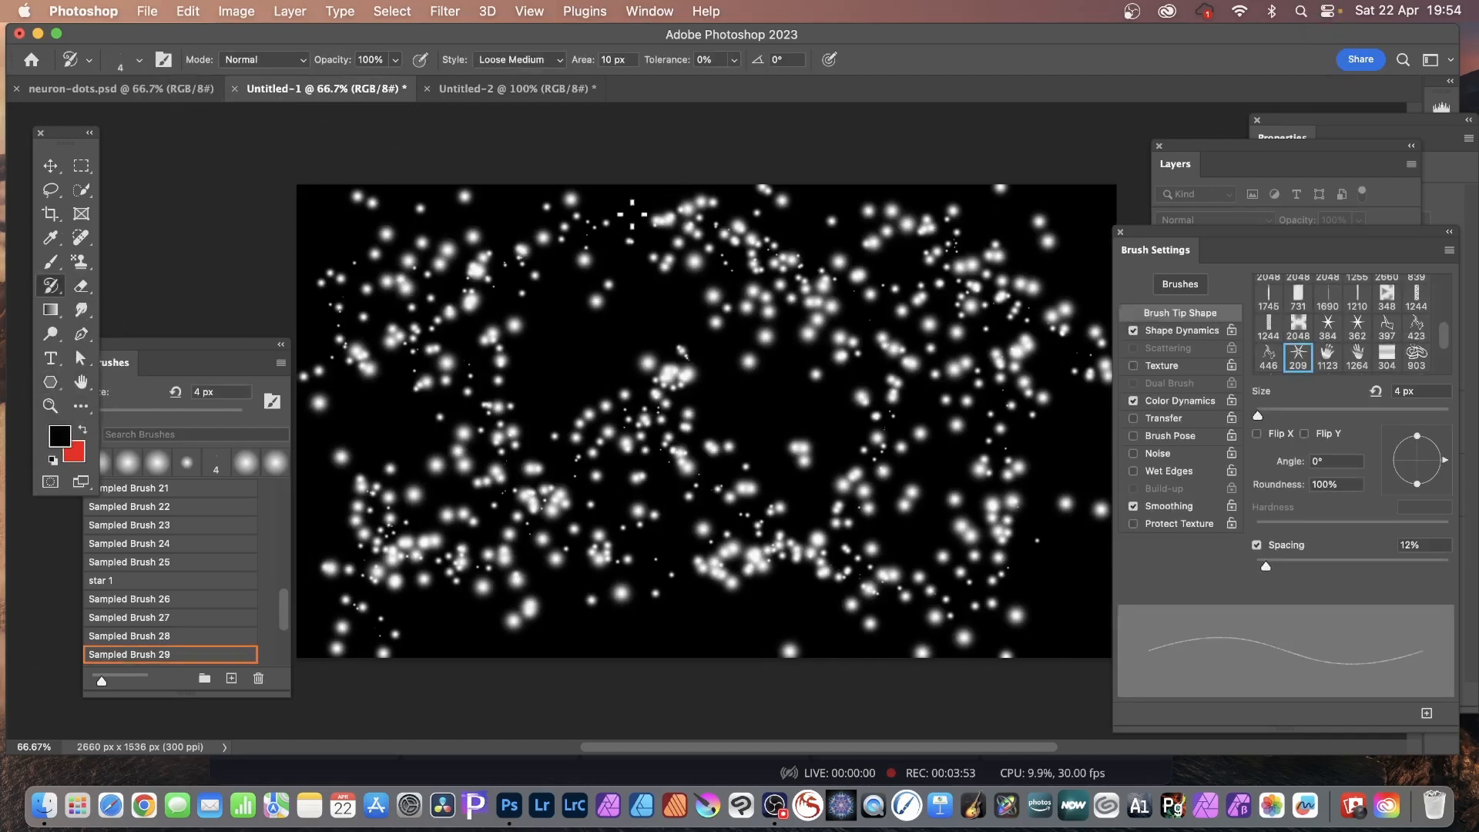
mouse_move(597, 264)
left_mouse_down()
mouse_move(770, 231)
mouse_move(963, 224)
mouse_move(1001, 254)
mouse_move(1100, 534)
mouse_move(840, 509)
mouse_move(770, 462)
mouse_move(385, 379)
mouse_move(578, 246)
mouse_move(694, 500)
mouse_move(308, 185)
mouse_move(706, 380)
mouse_move(925, 462)
mouse_move(539, 324)
mouse_move(655, 501)
mouse_move(521, 621)
mouse_move(809, 370)
mouse_move(1001, 601)
mouse_move(1078, 231)
mouse_move(934, 259)
mouse_move(600, 254)
mouse_move(477, 370)
mouse_move(354, 293)
mouse_move(401, 485)
mouse_move(331, 231)
left_mouse_up()
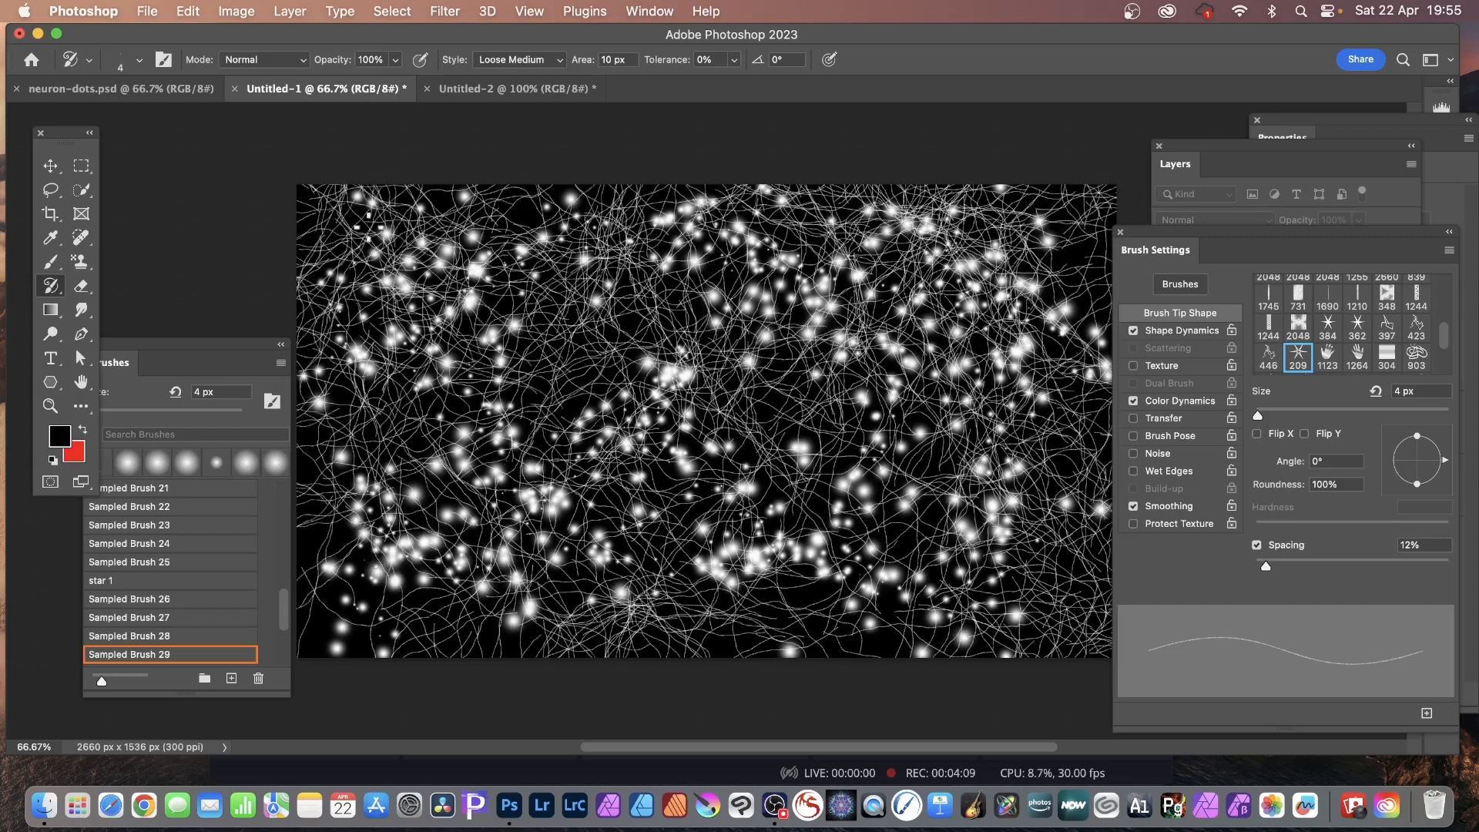
- Raise the brush's size jitter to 74% and paint more strands over the upper middle of the artwork
left_click(1192, 331)
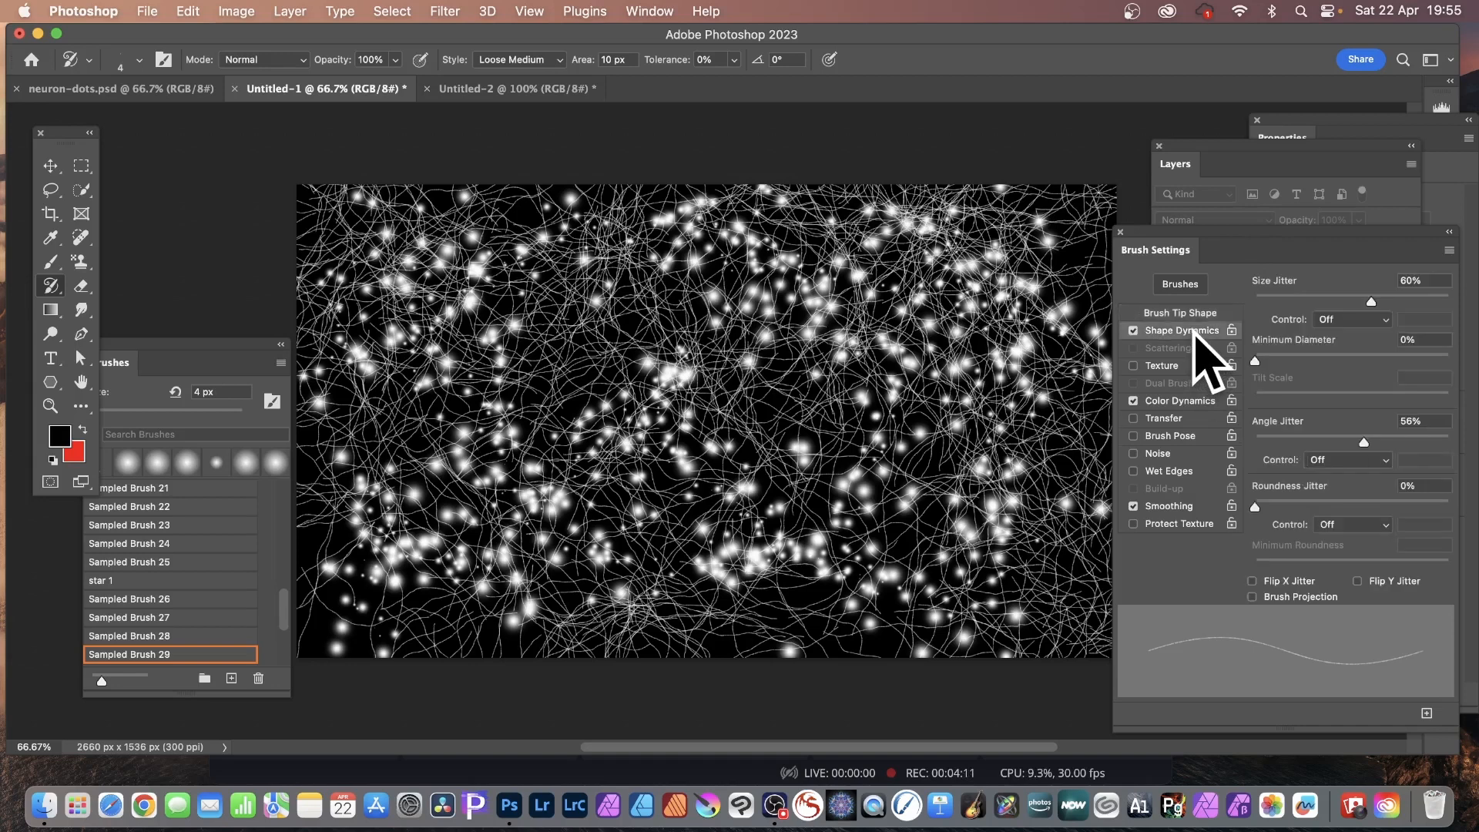
left_click(1372, 299)
mouse_move(1372, 299)
left_mouse_down()
mouse_move(1284, 293)
mouse_move(1396, 299)
left_mouse_up()
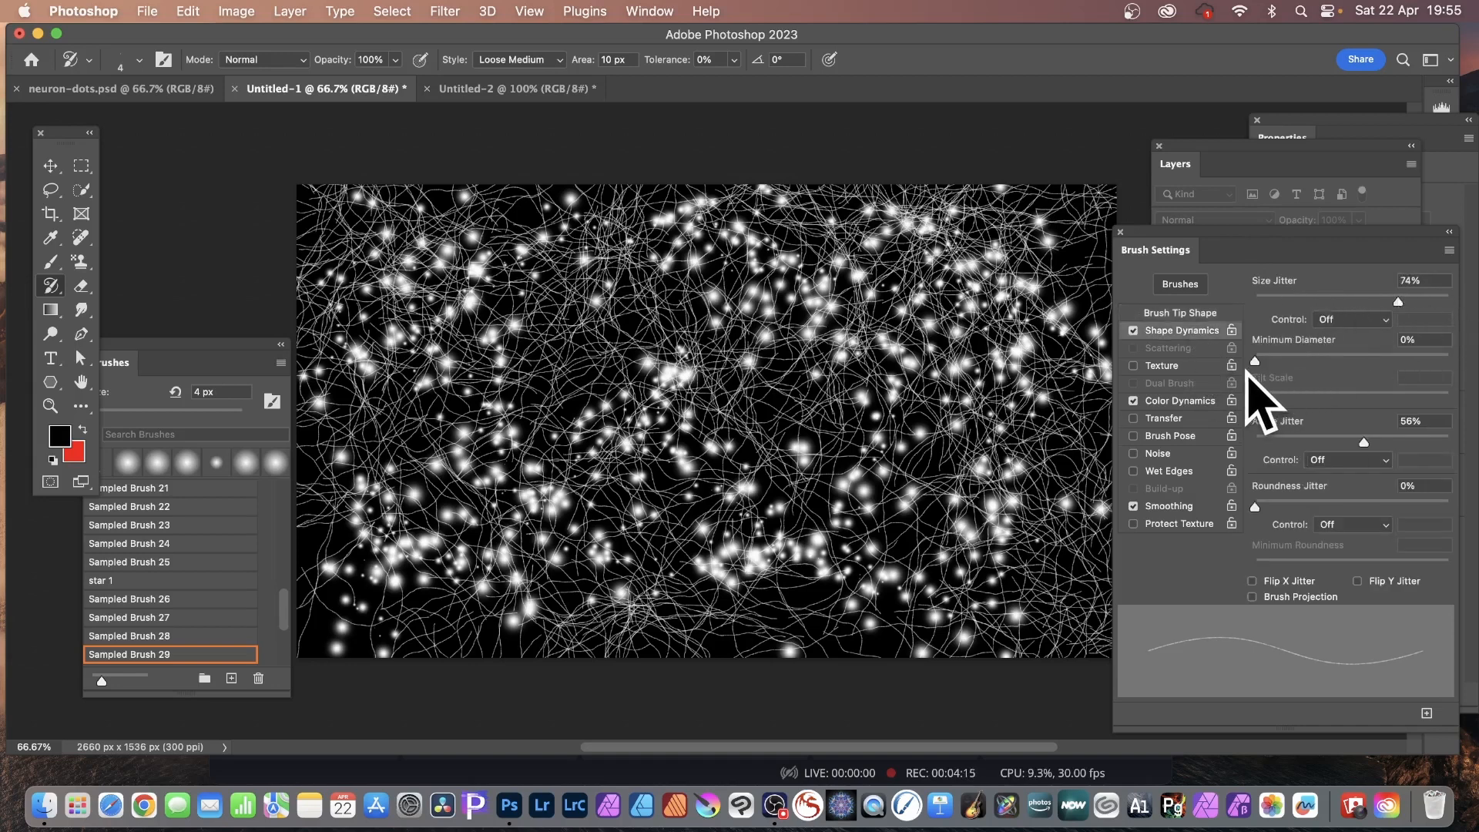
left_click_drag(794, 314, 693, 285)
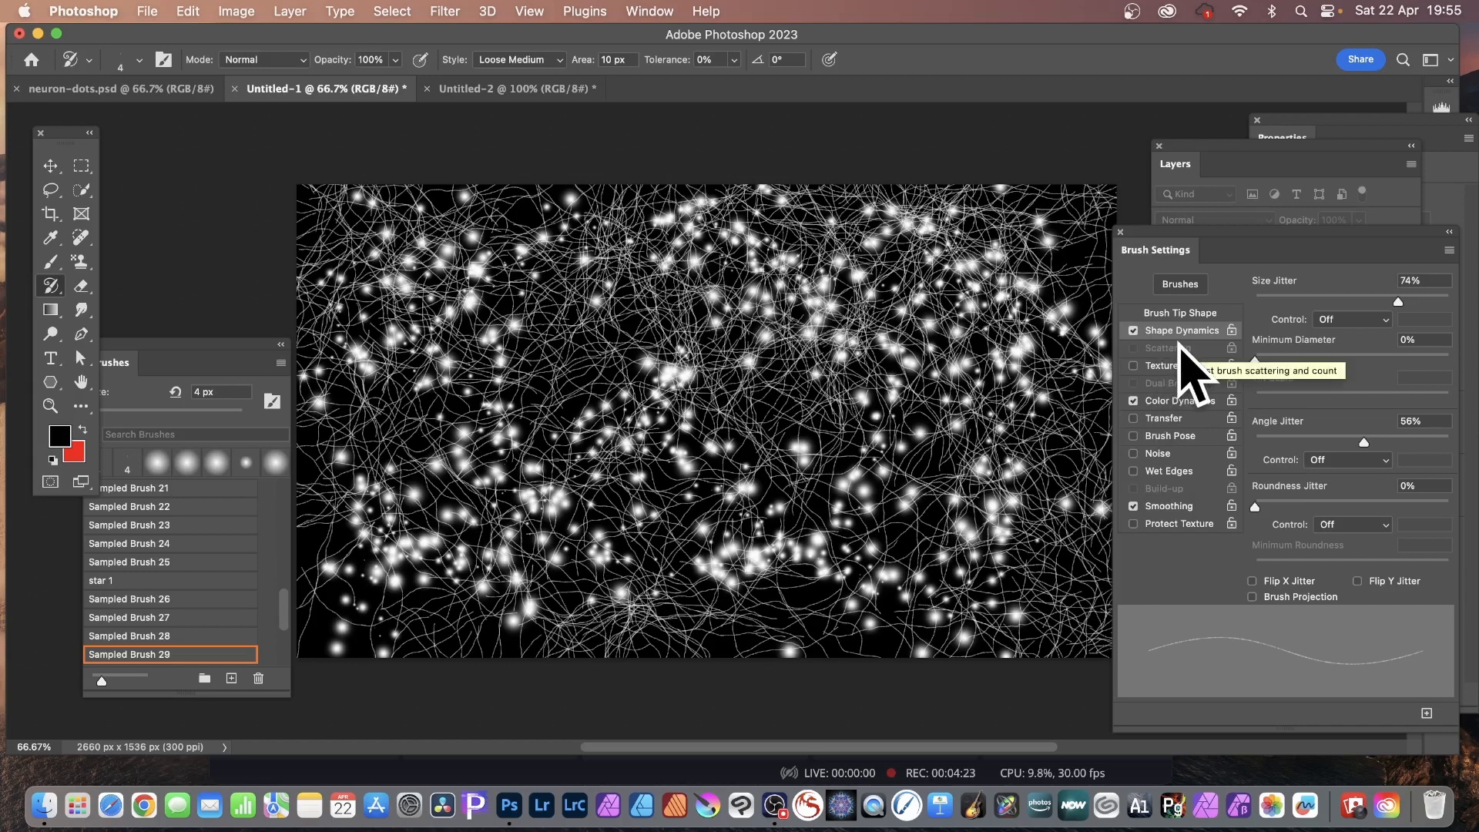
- Paint denser strands right of the upper center at 0% angle jitter and over the left half at 79% angle jitter
left_click_drag(1362, 436, 1215, 435)
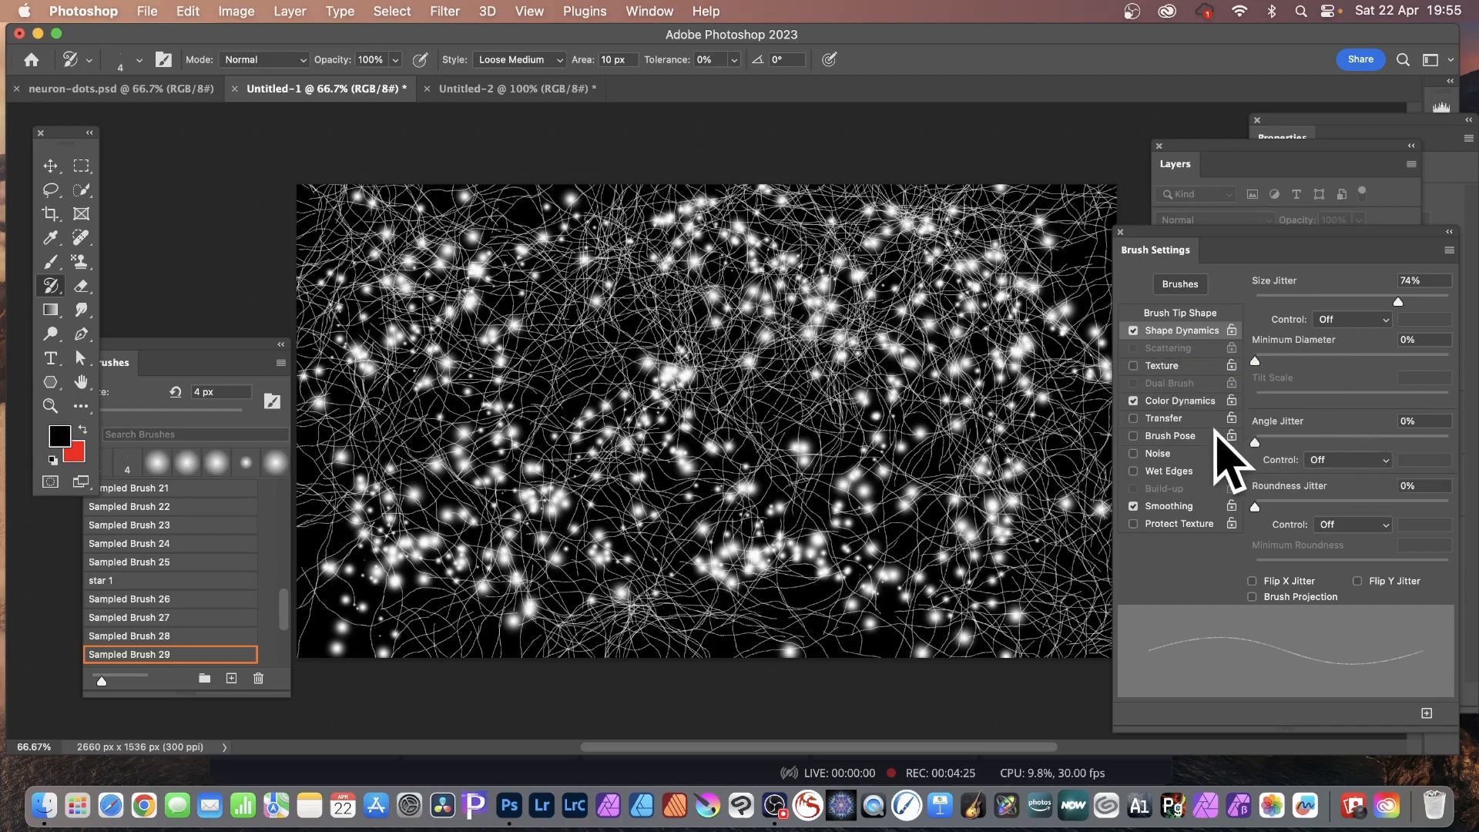
mouse_move(646, 301)
left_mouse_down()
mouse_move(686, 331)
mouse_move(828, 351)
mouse_move(878, 407)
left_mouse_up()
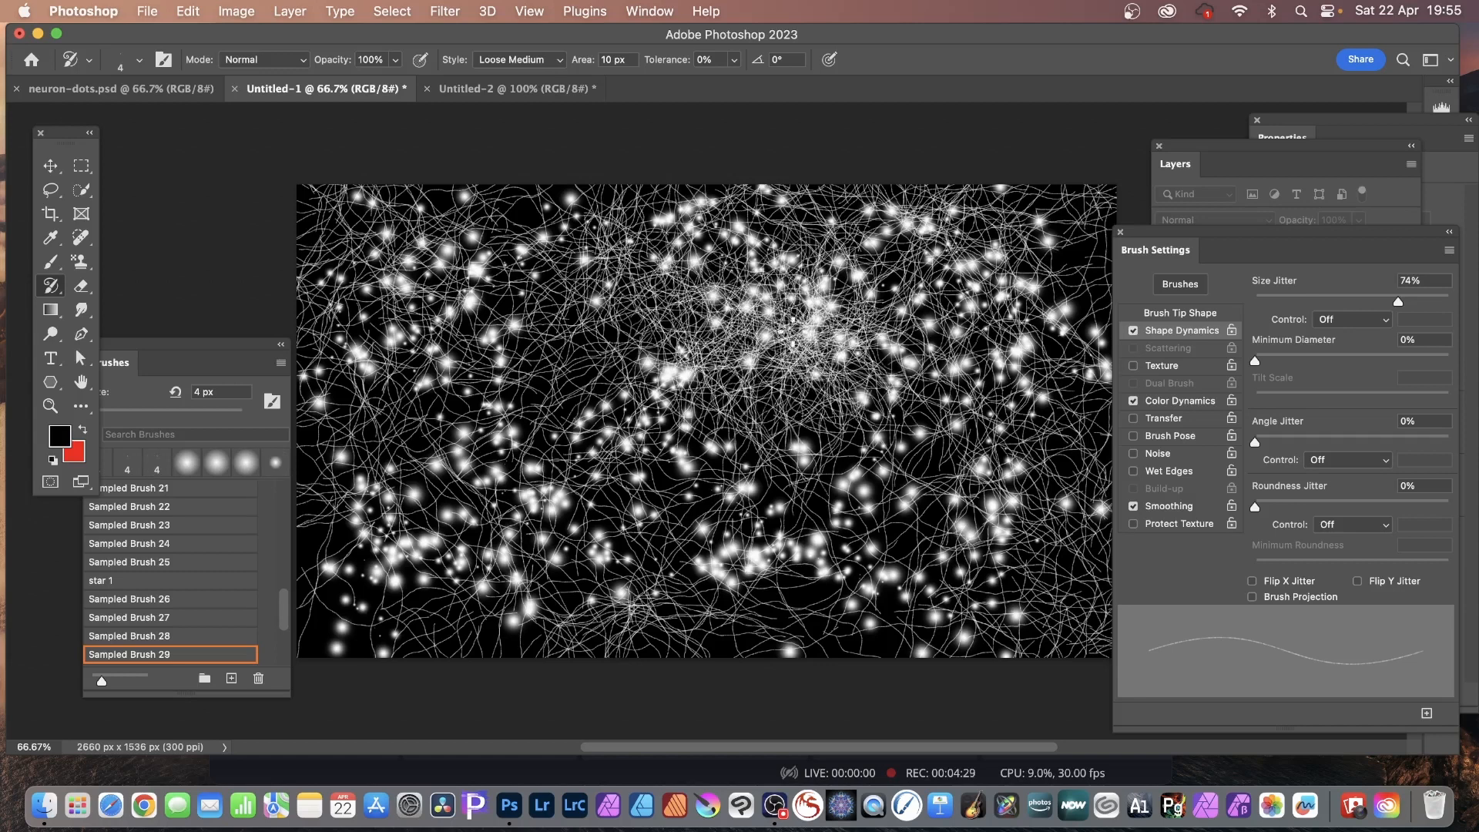
mouse_move(793, 331)
left_mouse_down()
mouse_move(758, 439)
mouse_move(932, 385)
mouse_move(964, 439)
left_mouse_up()
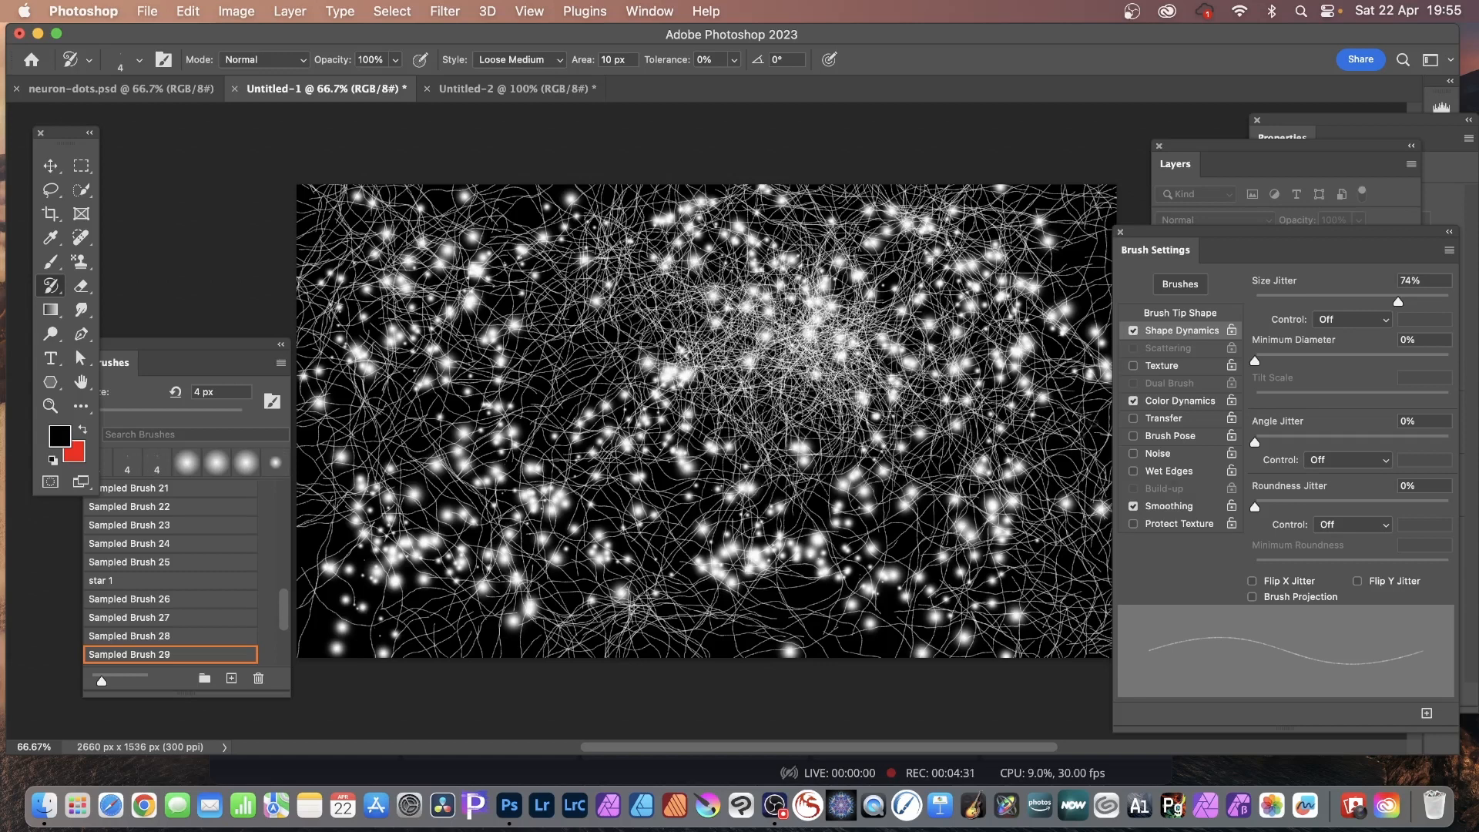
left_click_drag(1254, 442, 1408, 441)
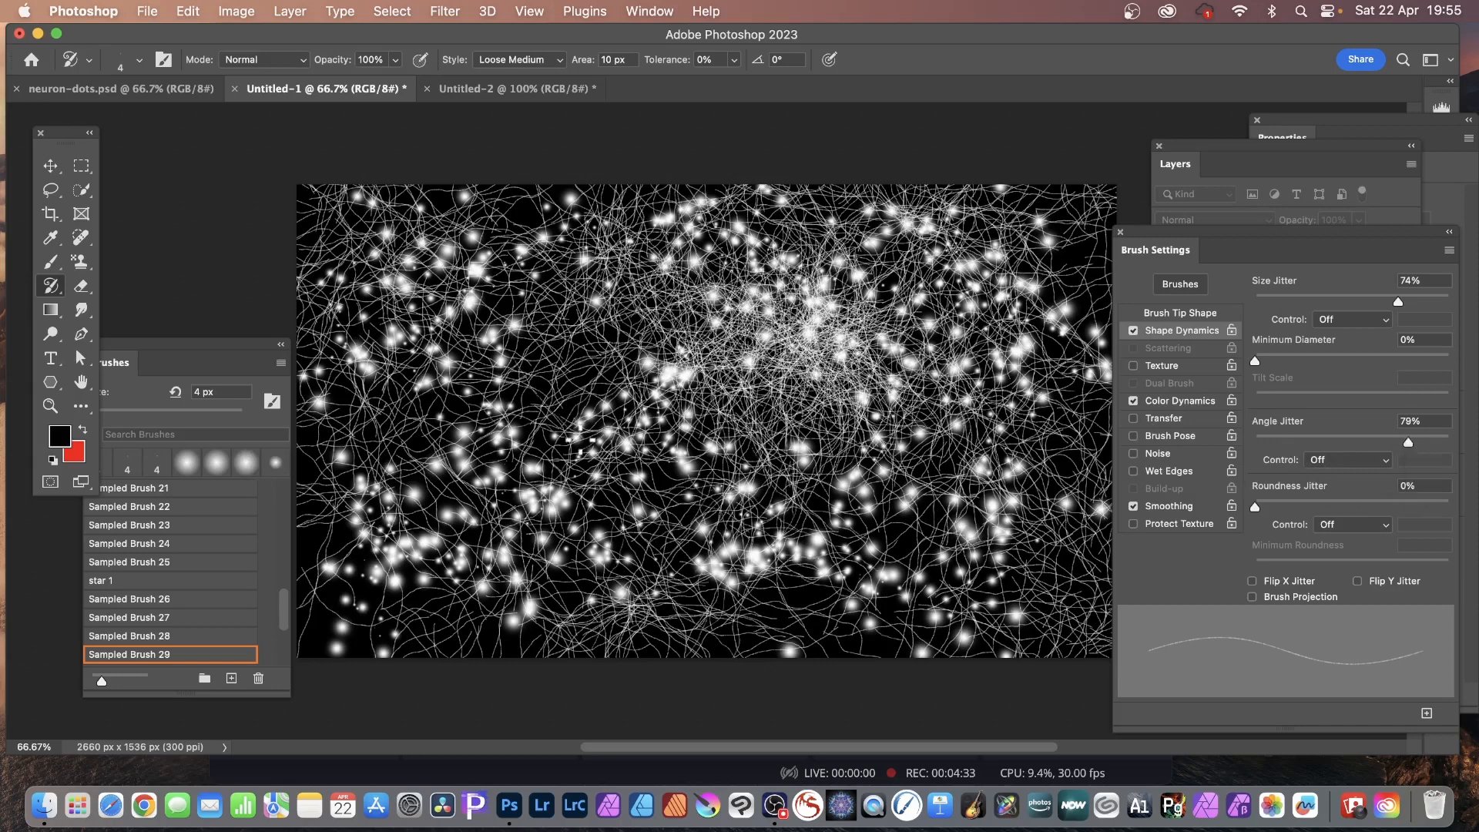
mouse_move(581, 439)
left_mouse_down()
mouse_move(524, 586)
mouse_move(601, 470)
mouse_move(462, 477)
left_mouse_up()
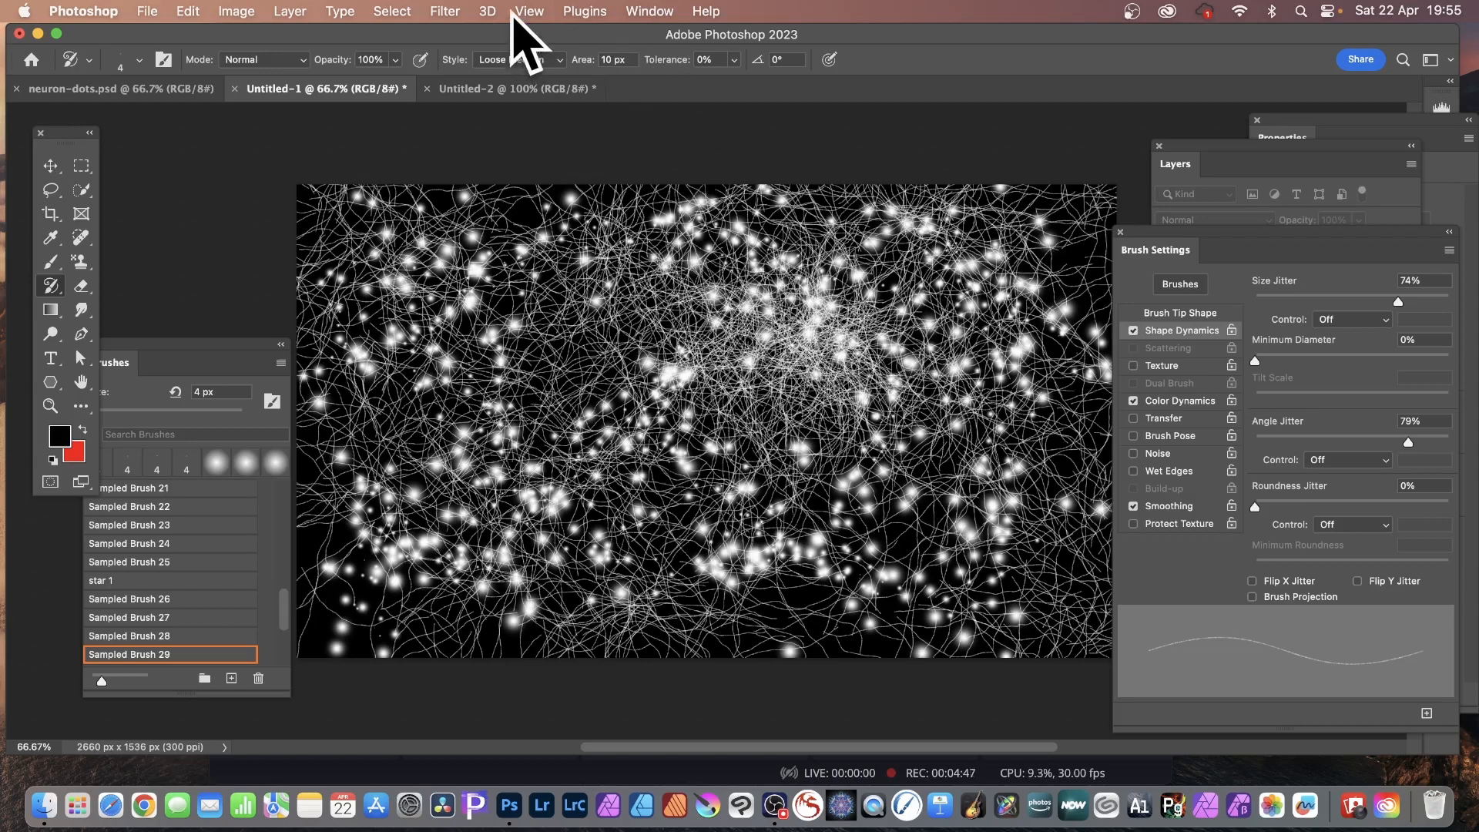
- Apply the Oil Paint filter to the dot-and-strand artwork with lighting turned off
left_click(453, 9)
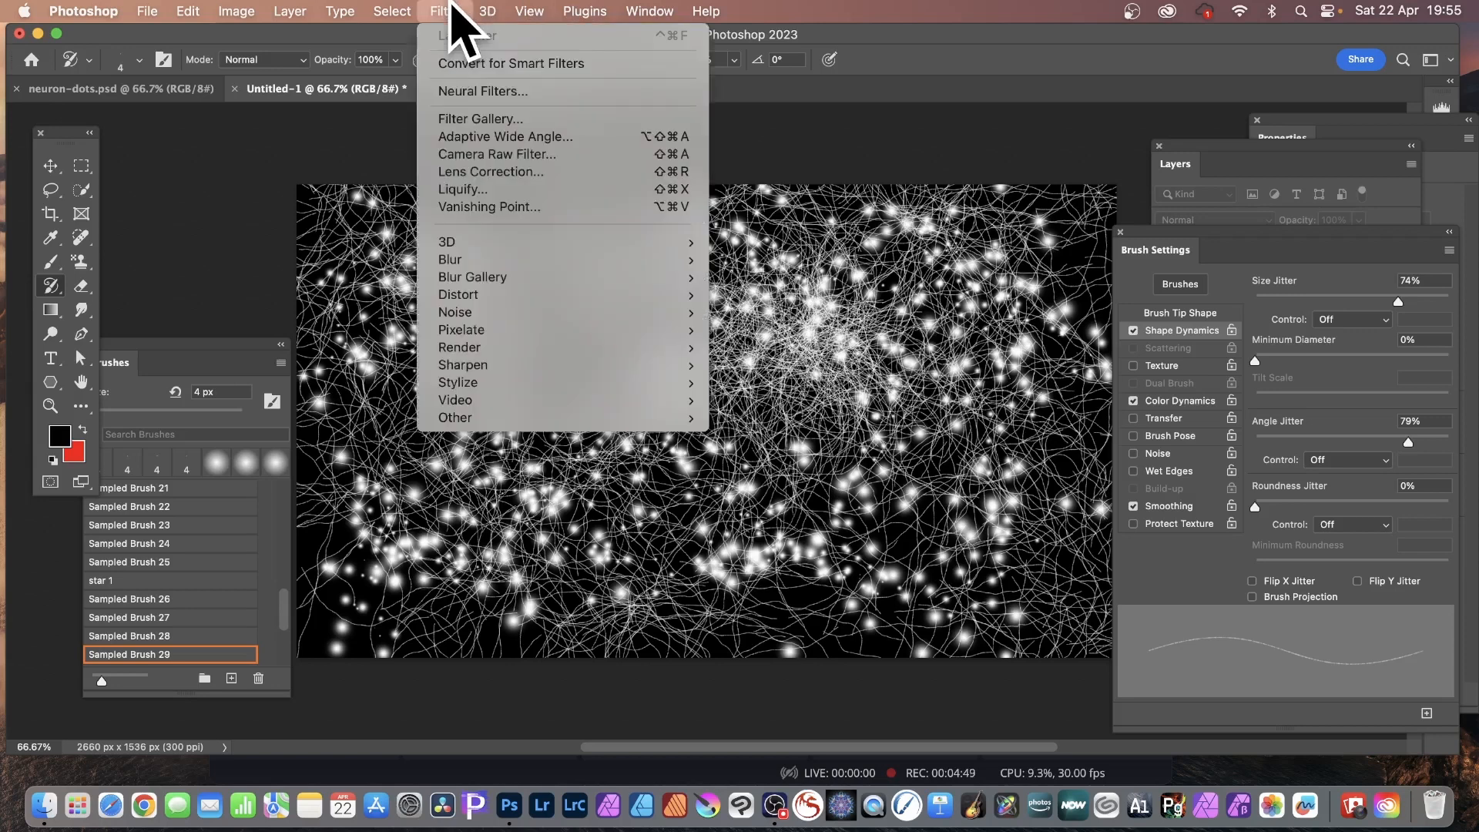
mouse_move(502, 383)
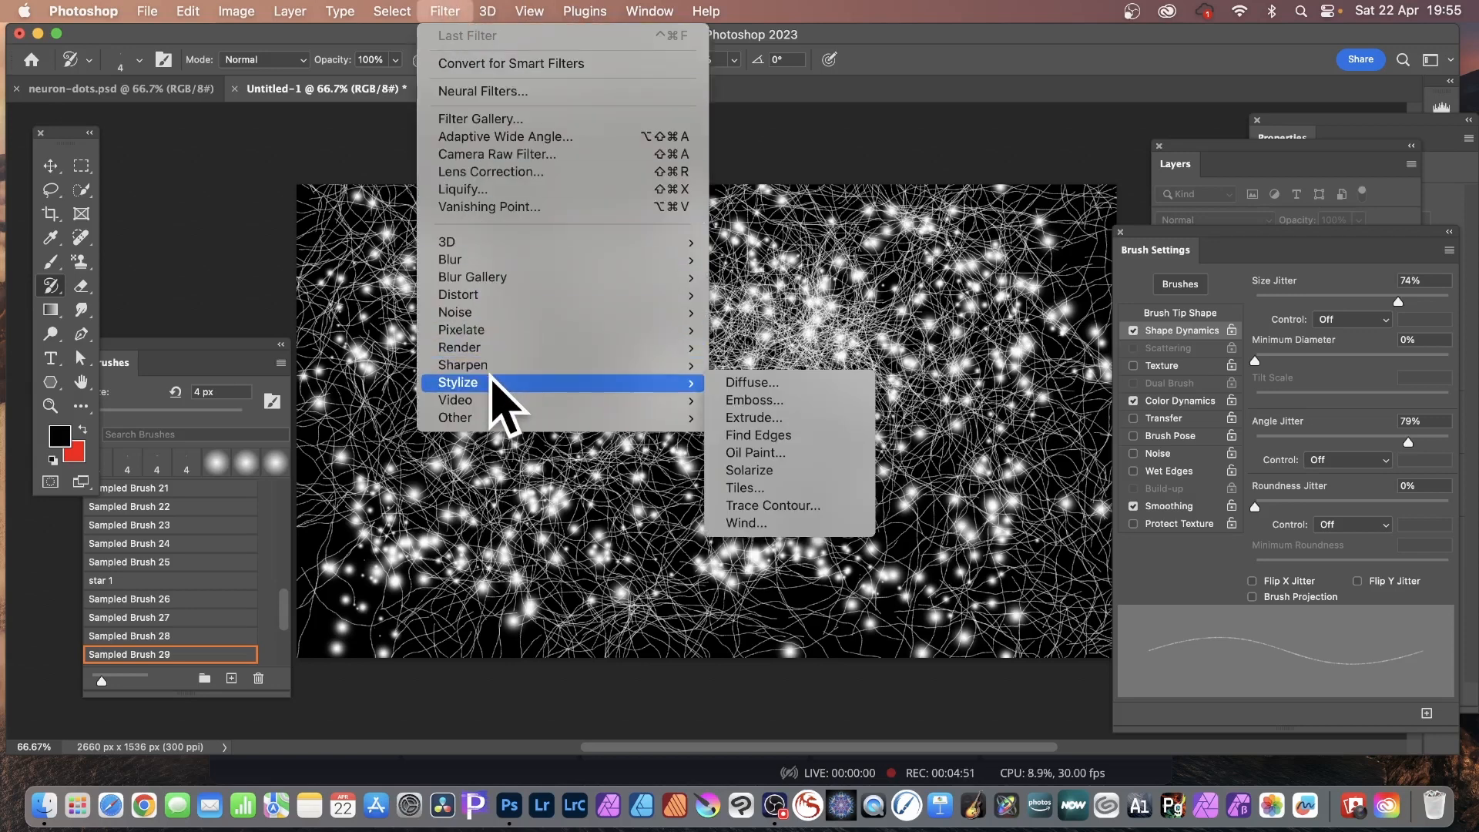
left_click(828, 453)
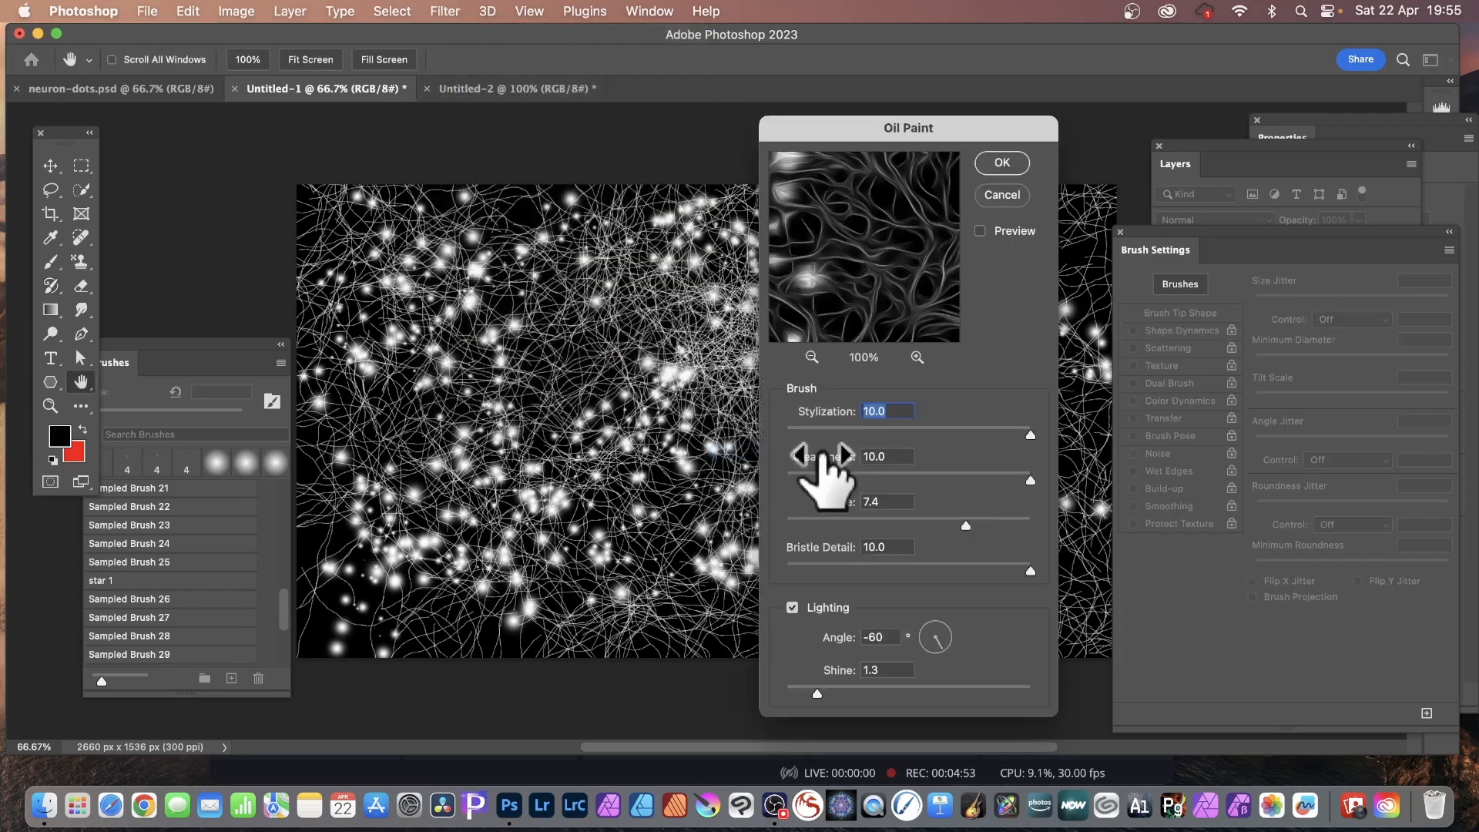
mouse_move(848, 131)
left_mouse_down()
mouse_move(634, 106)
mouse_move(702, 99)
left_mouse_up()
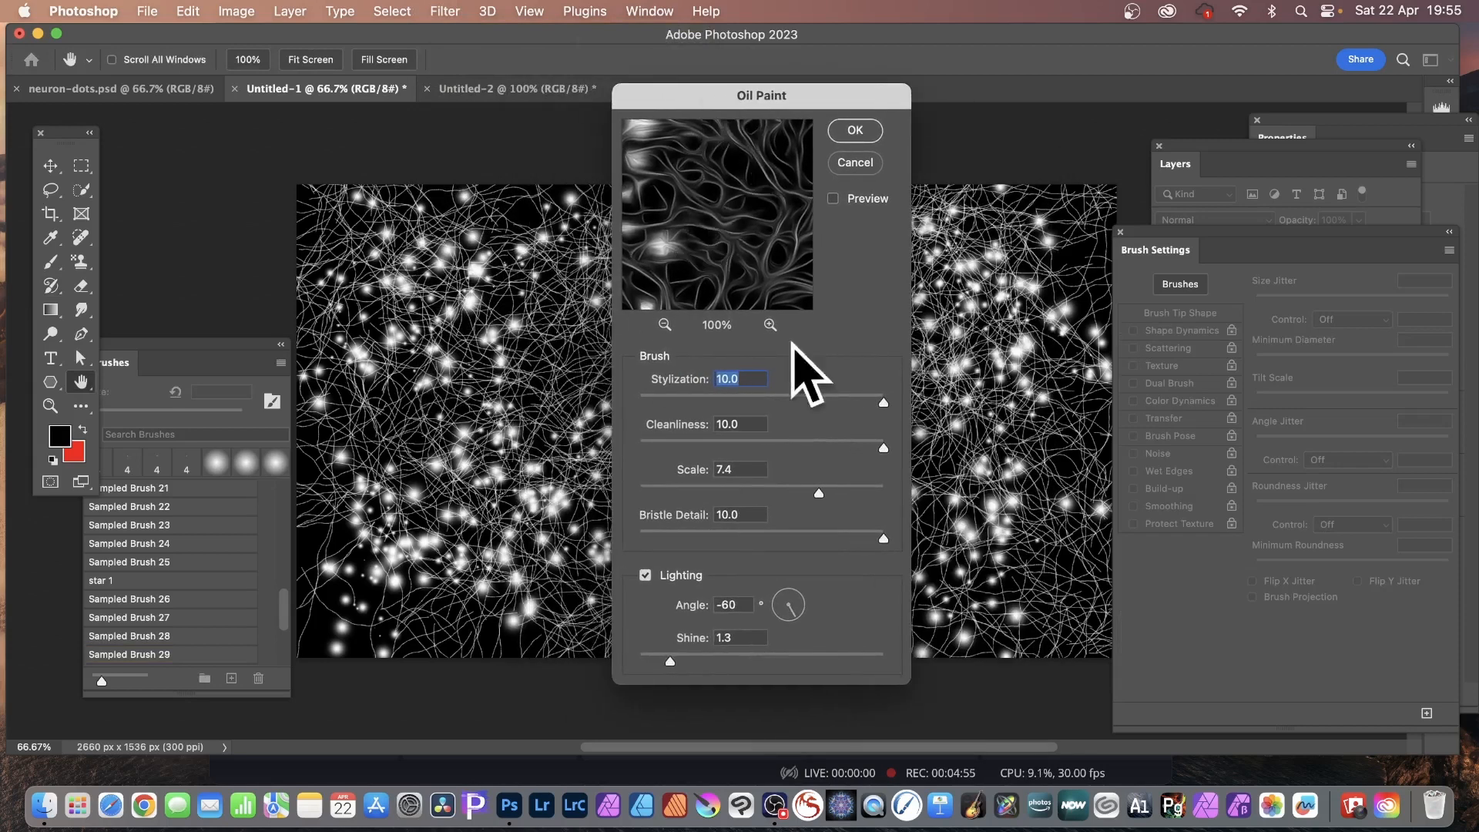
left_click(645, 575)
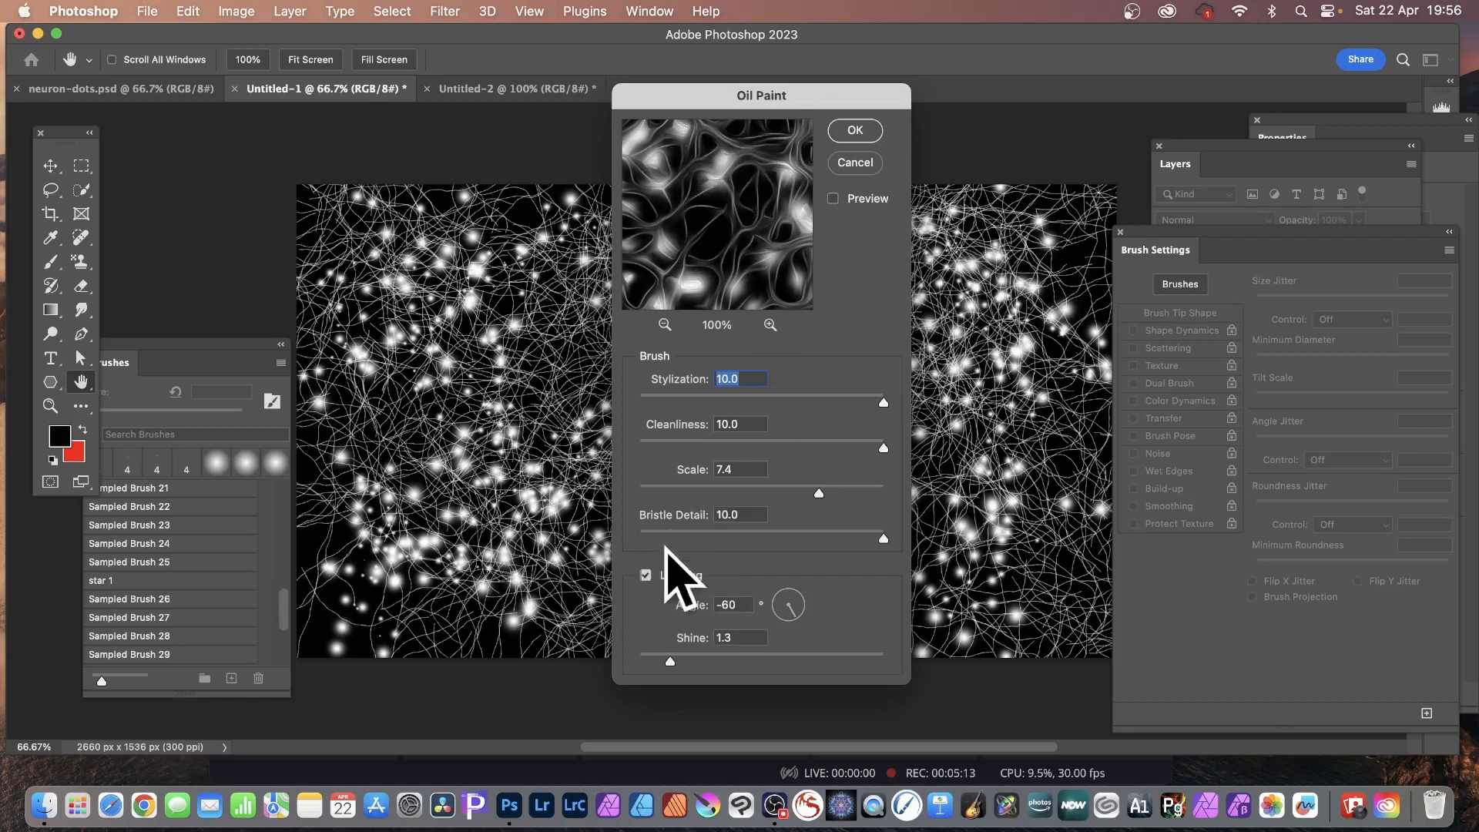
left_click(645, 575)
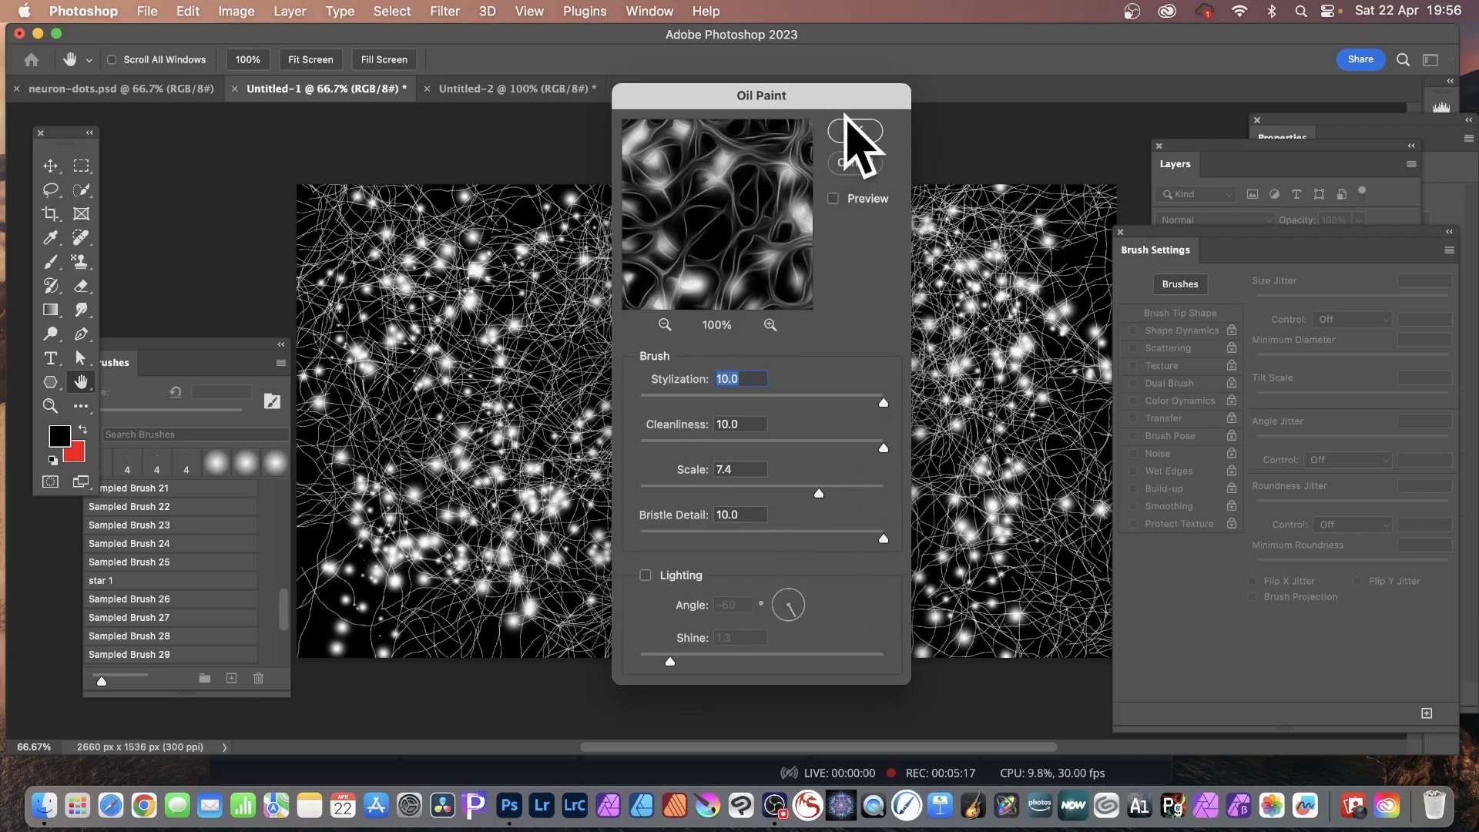
left_click(850, 127)
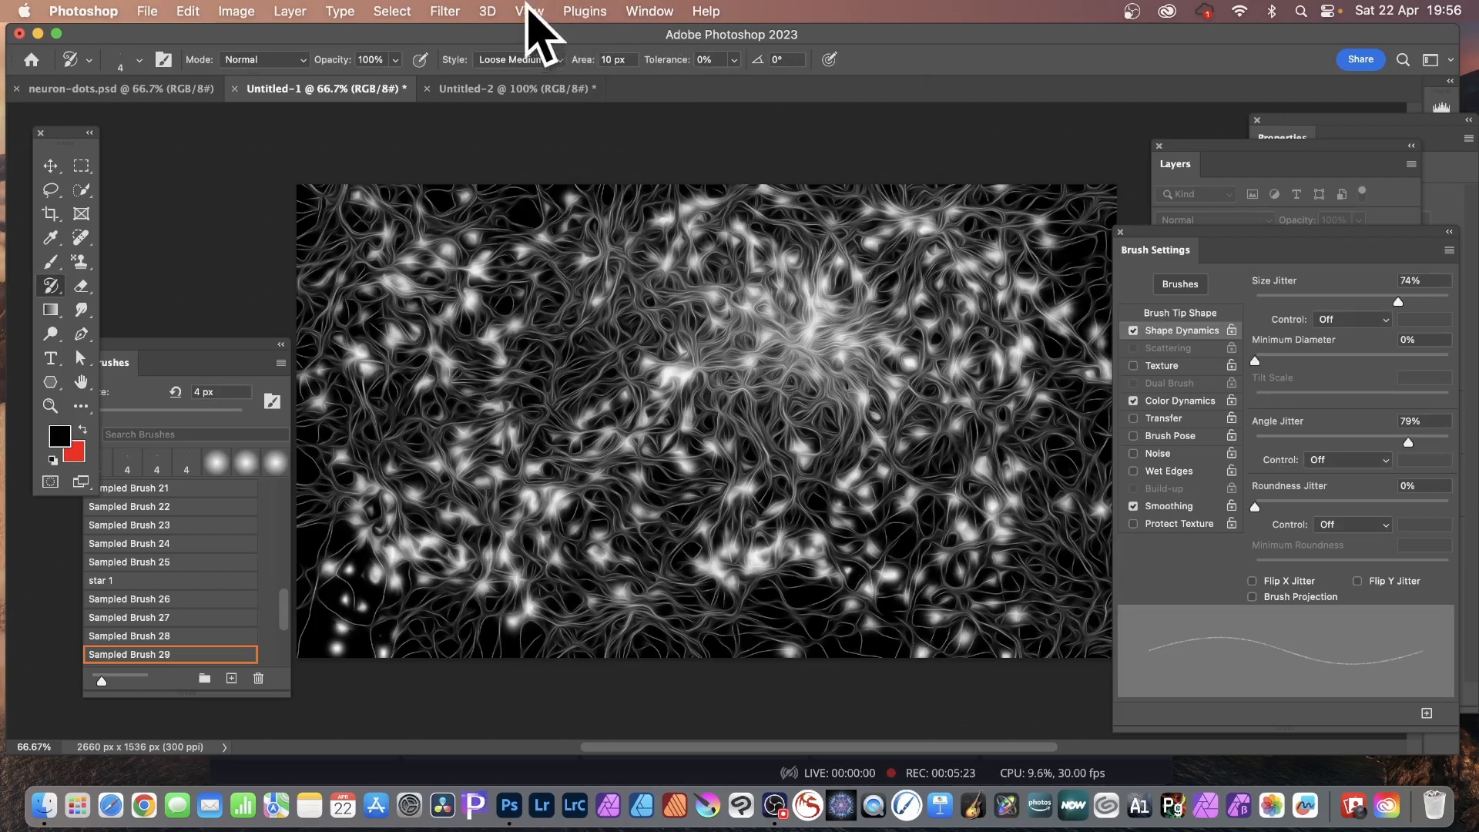
- Reapply the last Oil Paint filter three times to the dot-and-strand artwork to smooth and merge the strands further
left_click(445, 11)
left_click(450, 35)
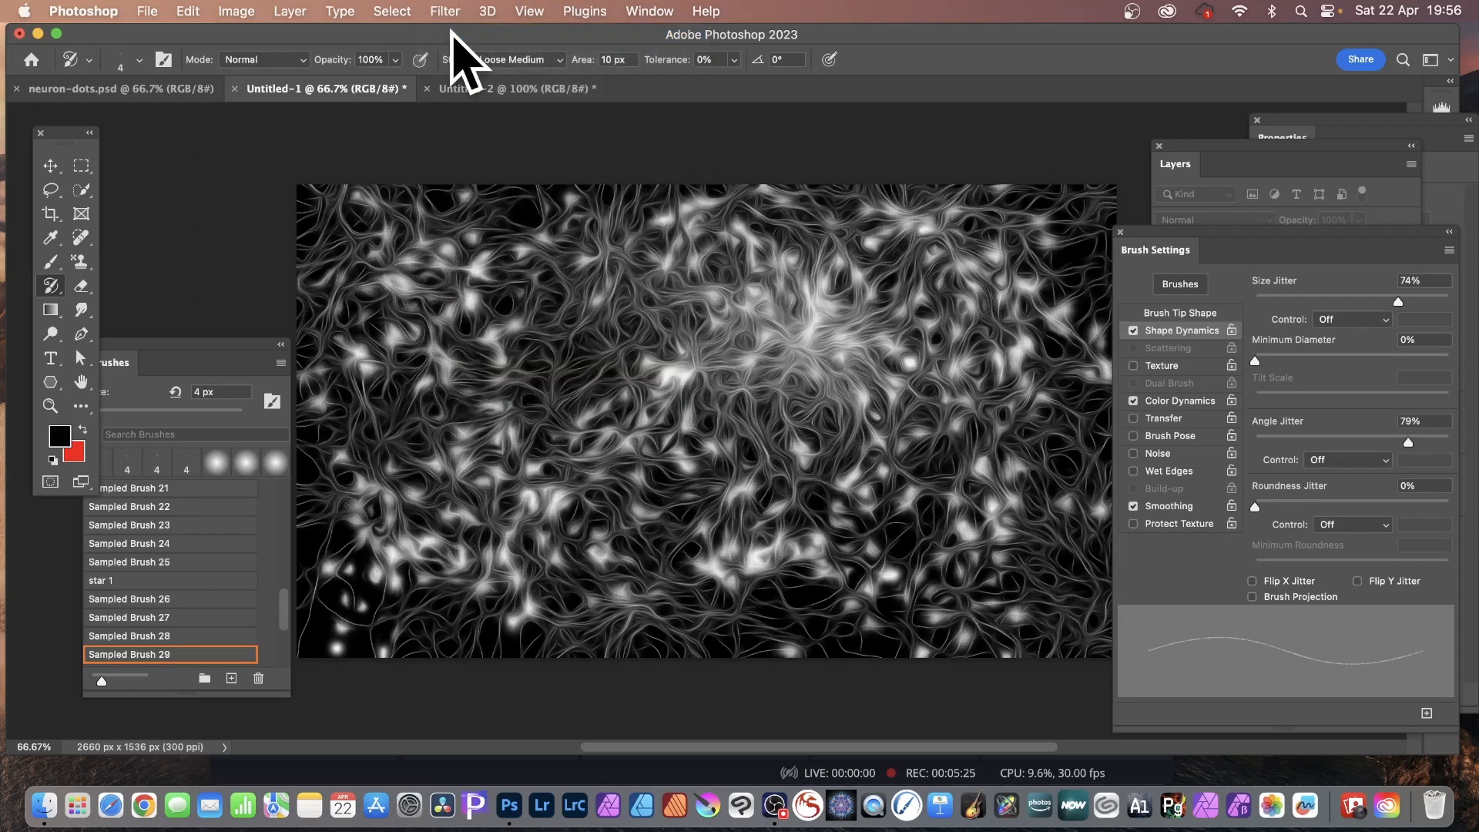
left_click(447, 10)
left_click(451, 36)
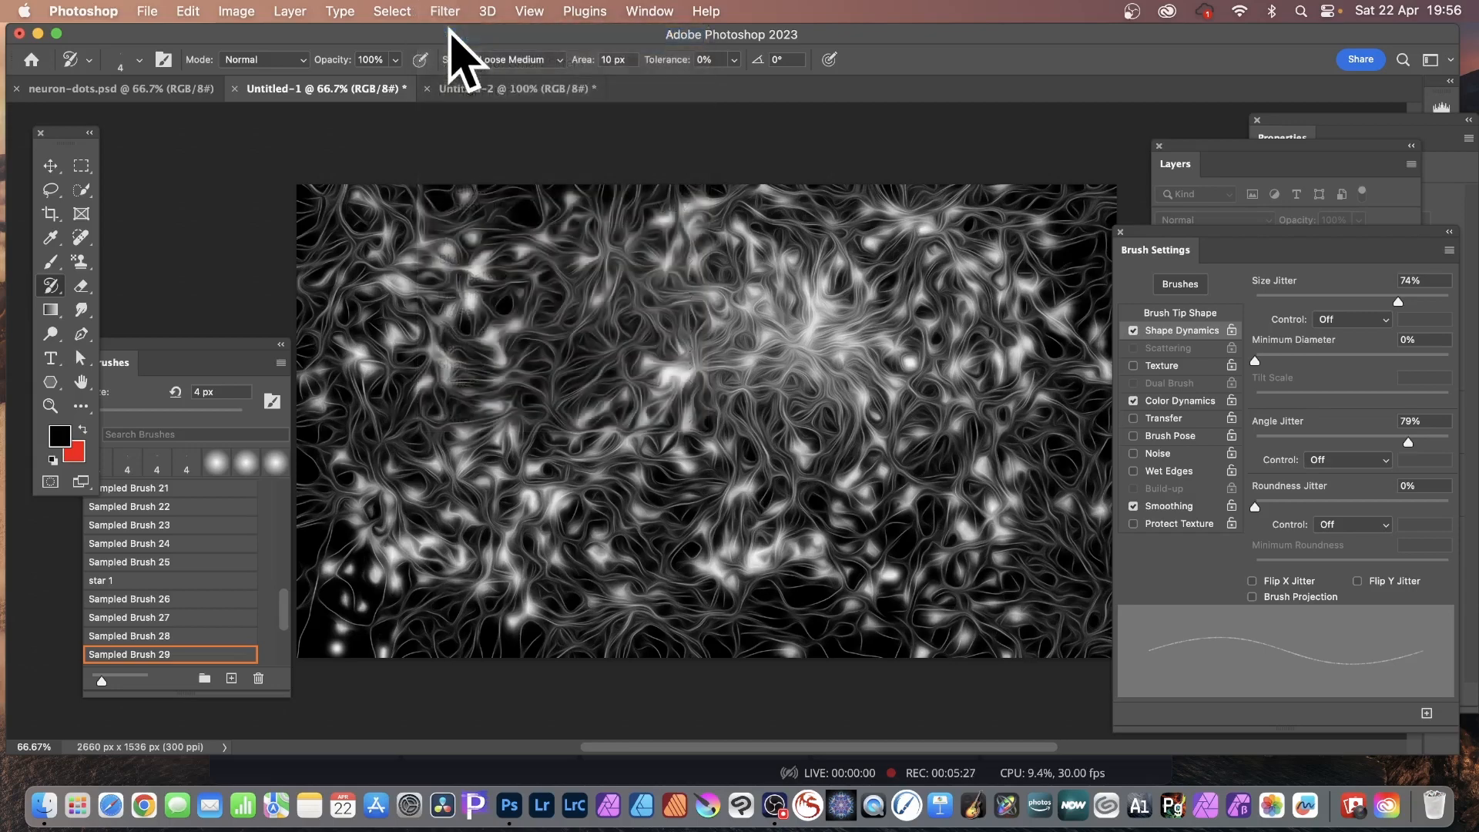
left_click(447, 11)
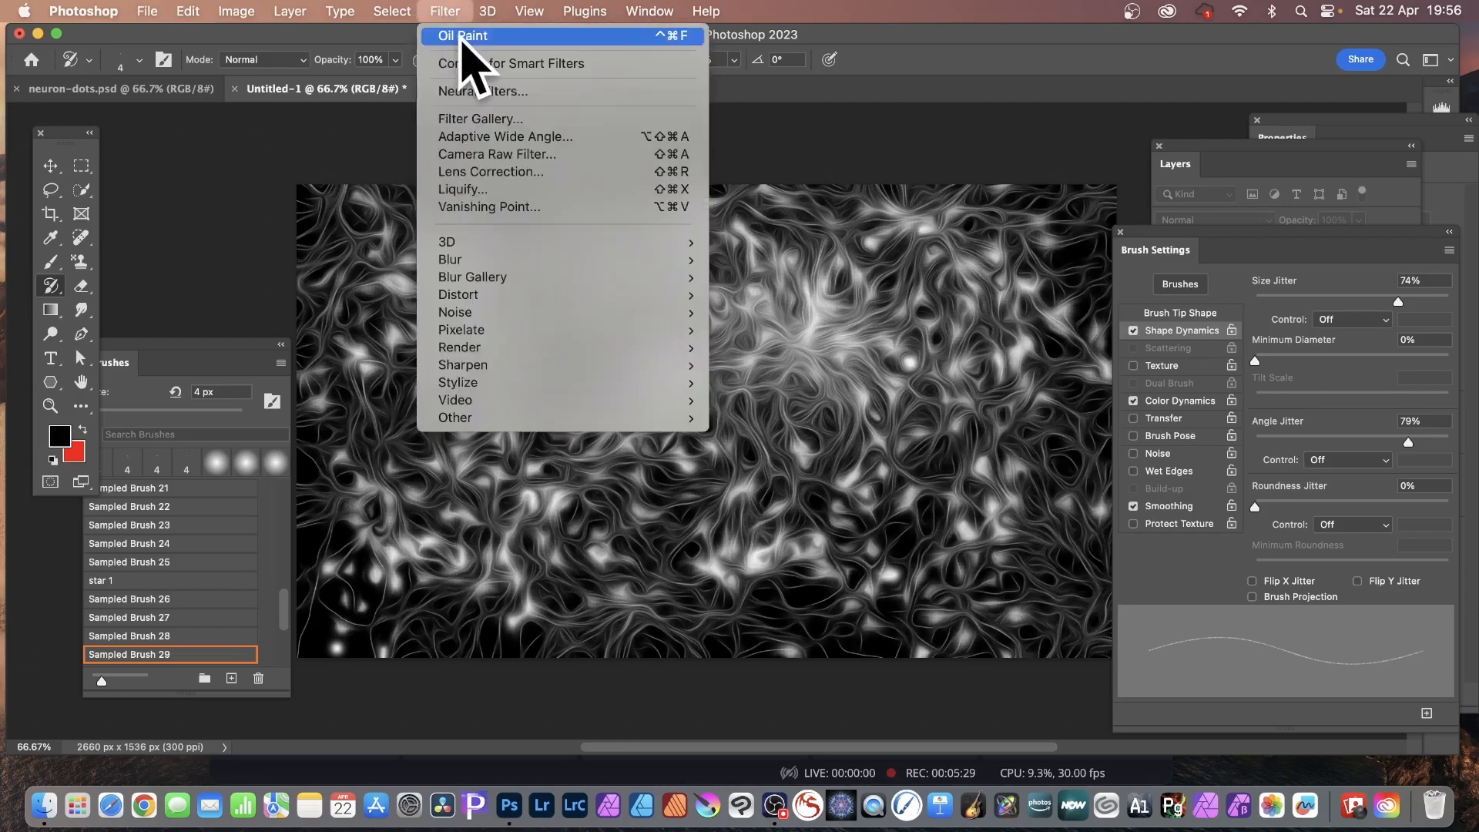
left_click(456, 37)
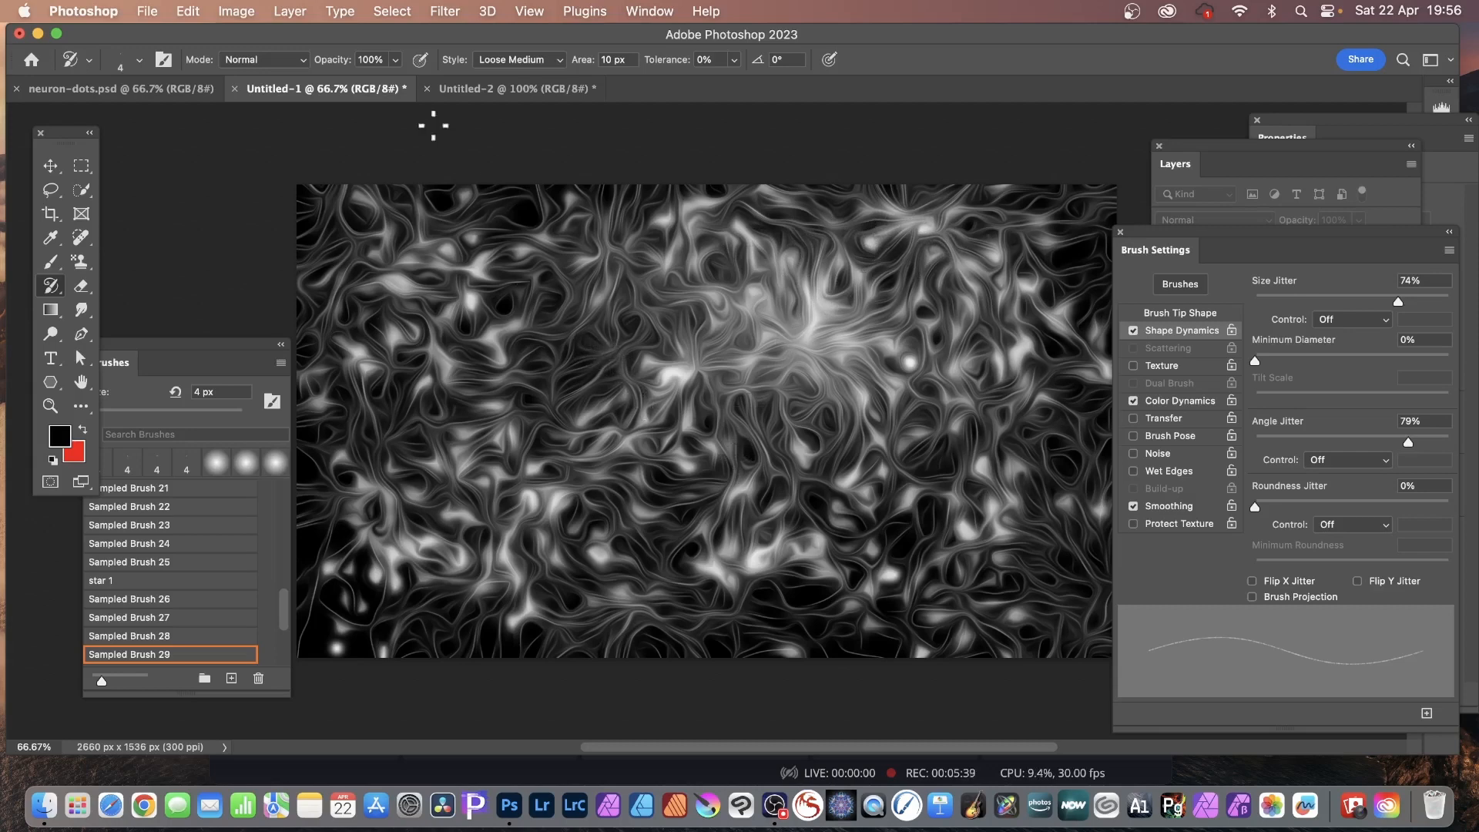
- Apply a Levels adjustment to the artwork with the midtone input at 0.65 and the white input at 167
left_click(236, 9)
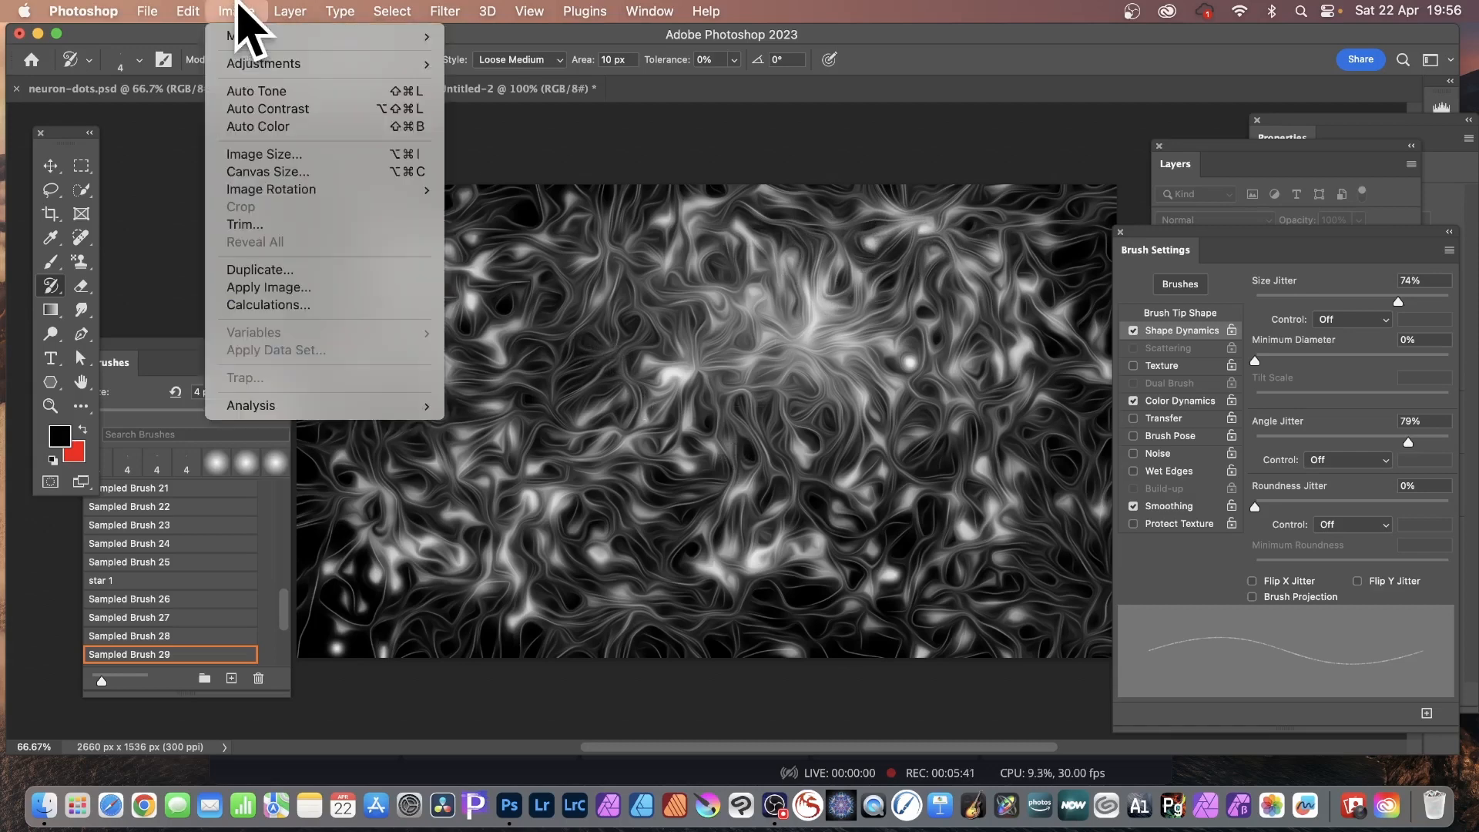
mouse_move(242, 66)
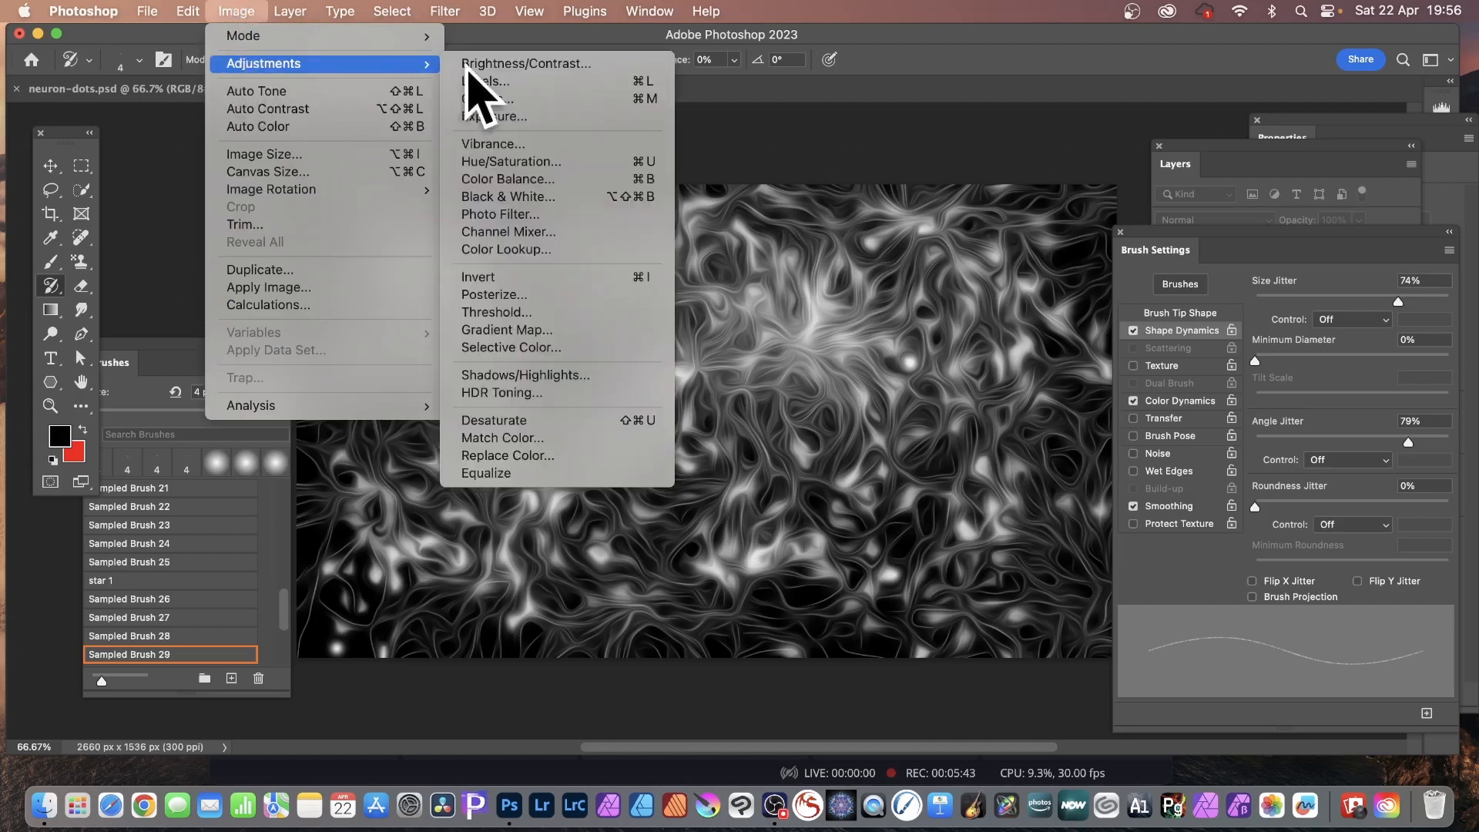
left_click(611, 83)
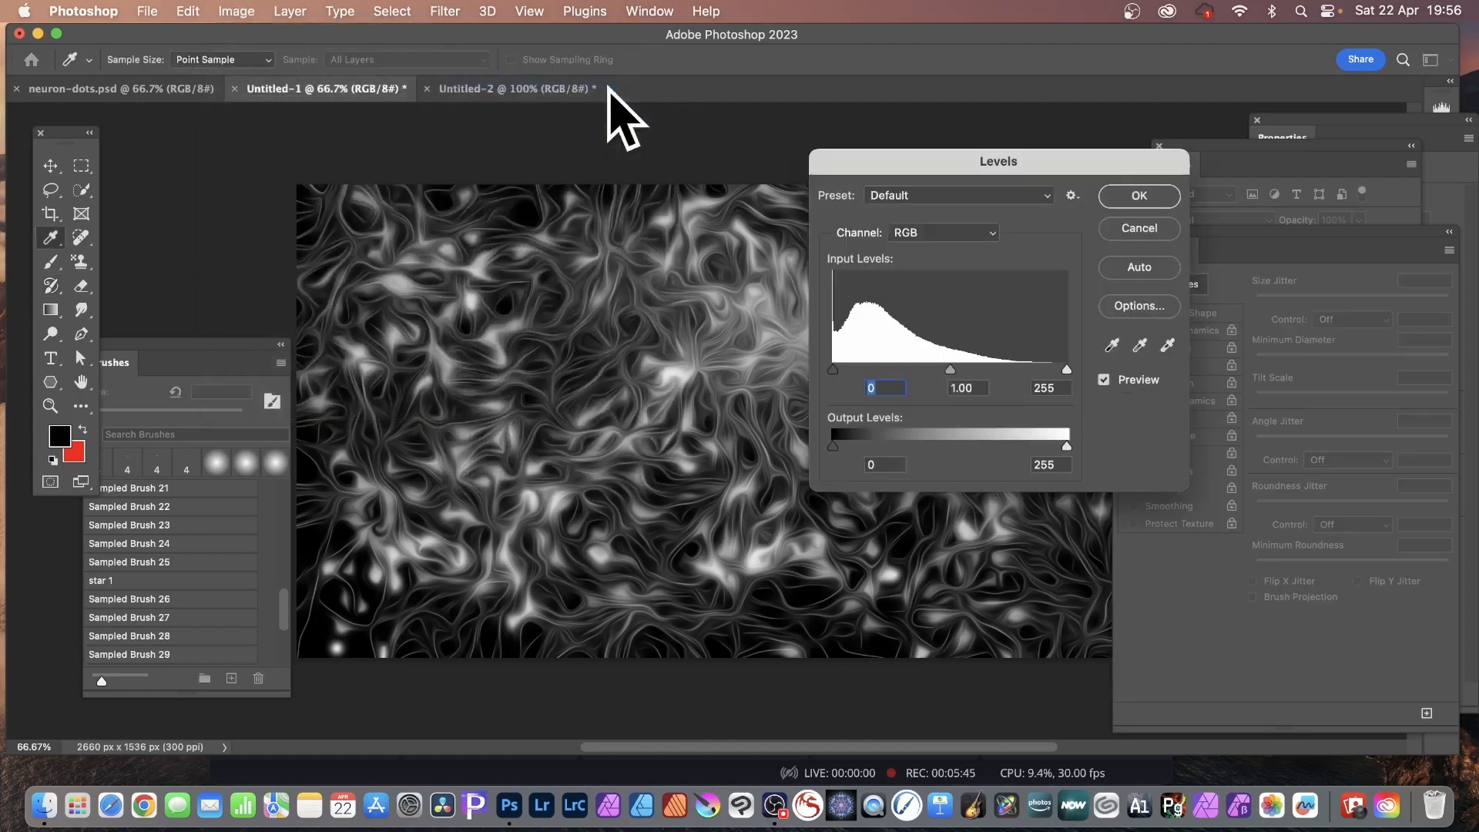
left_click_drag(1077, 370, 934, 375)
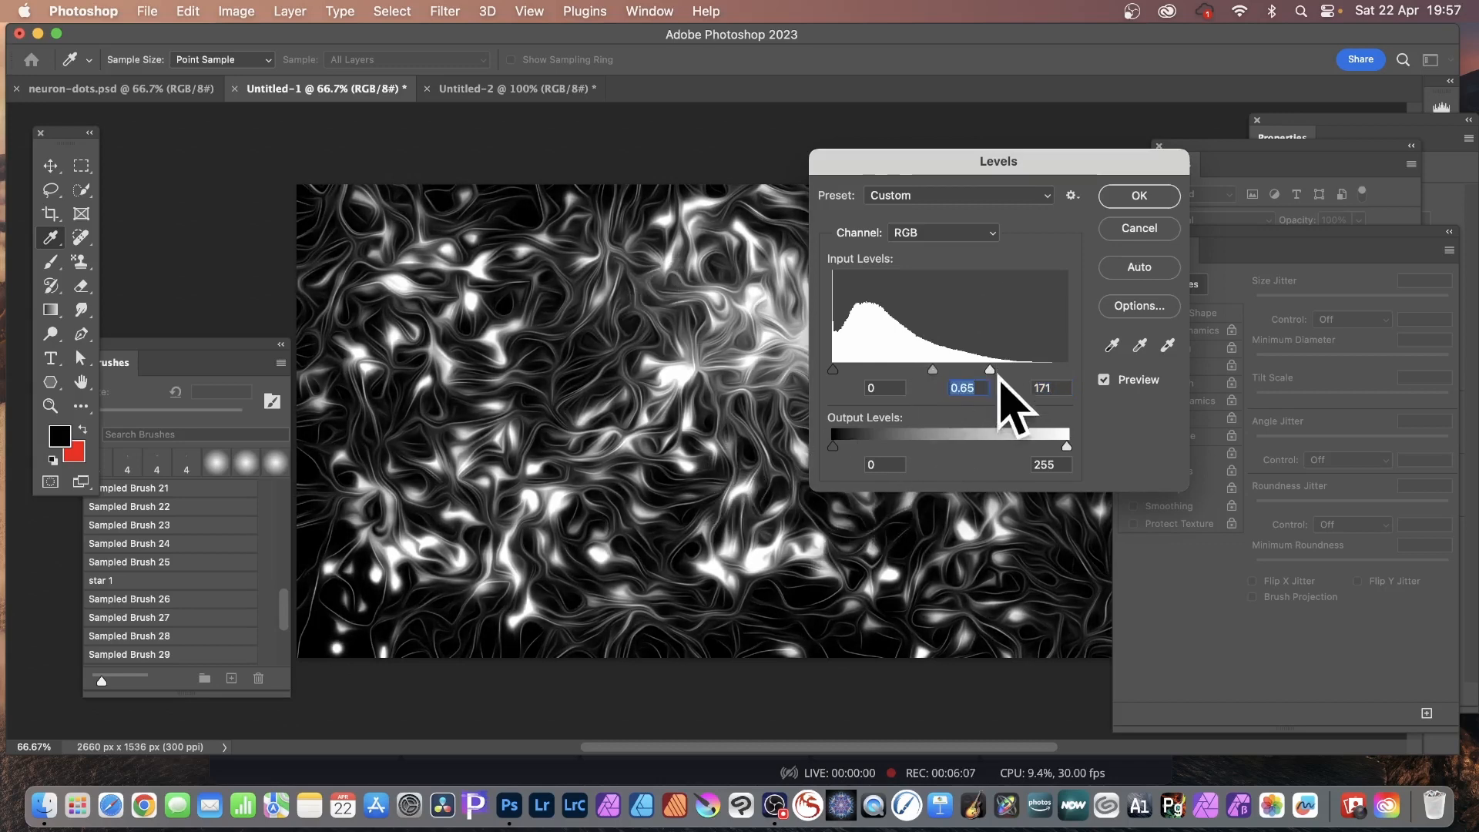
mouse_move(990, 370)
left_mouse_down()
mouse_move(1032, 368)
mouse_move(991, 368)
left_mouse_up()
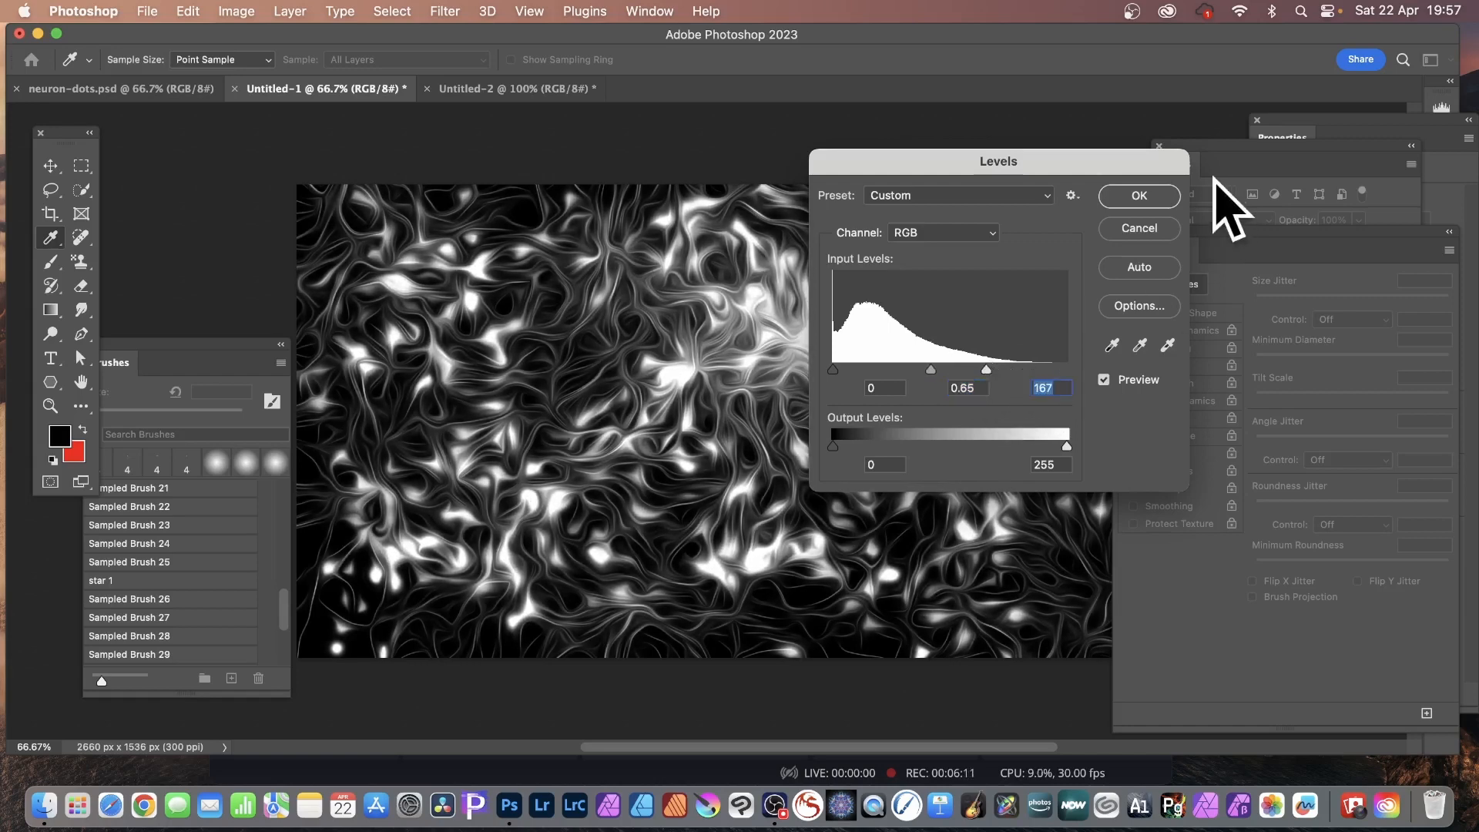
left_click(1143, 196)
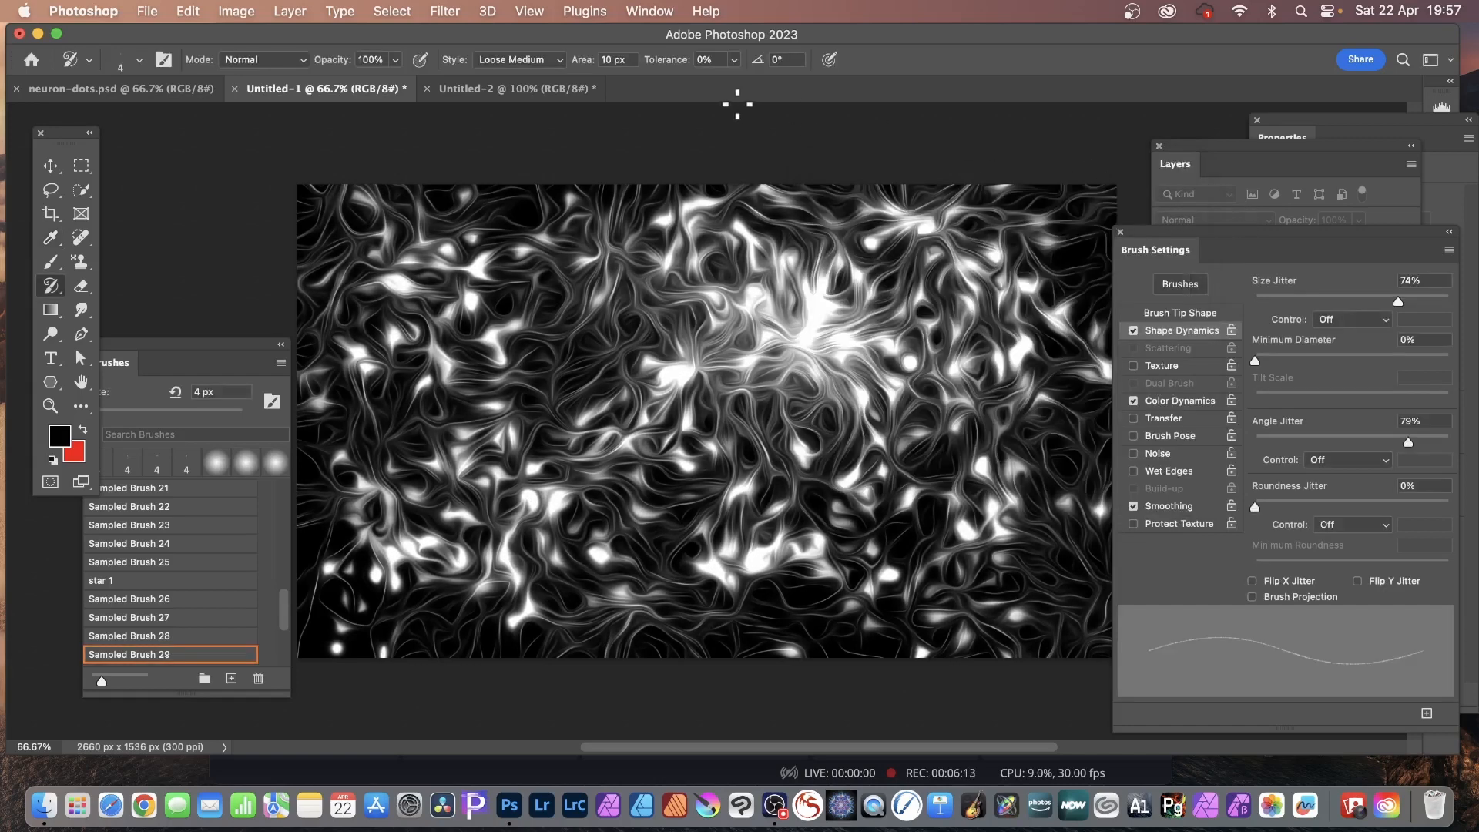